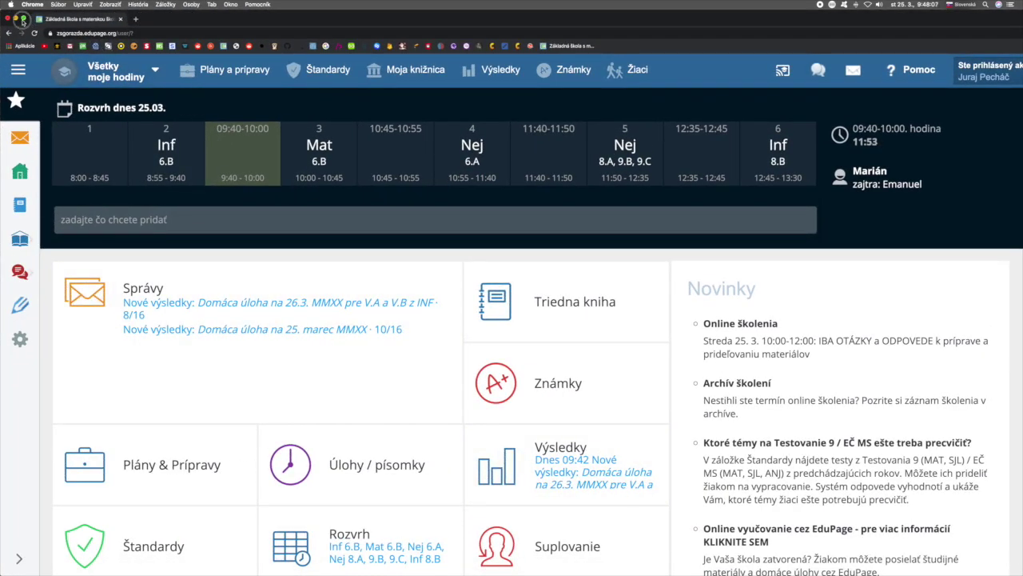
Open all messages and mark both homework result notifications dated 25.03. as handled.
{"action": "left_click", "coordinate": [24, 19]}
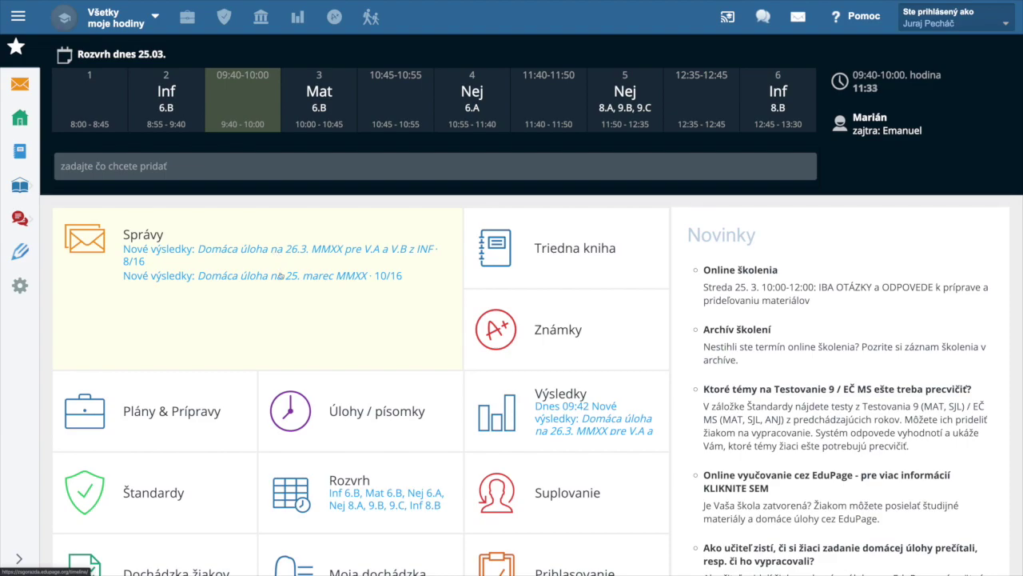
{"action": "left_click", "coordinate": [278, 276]}
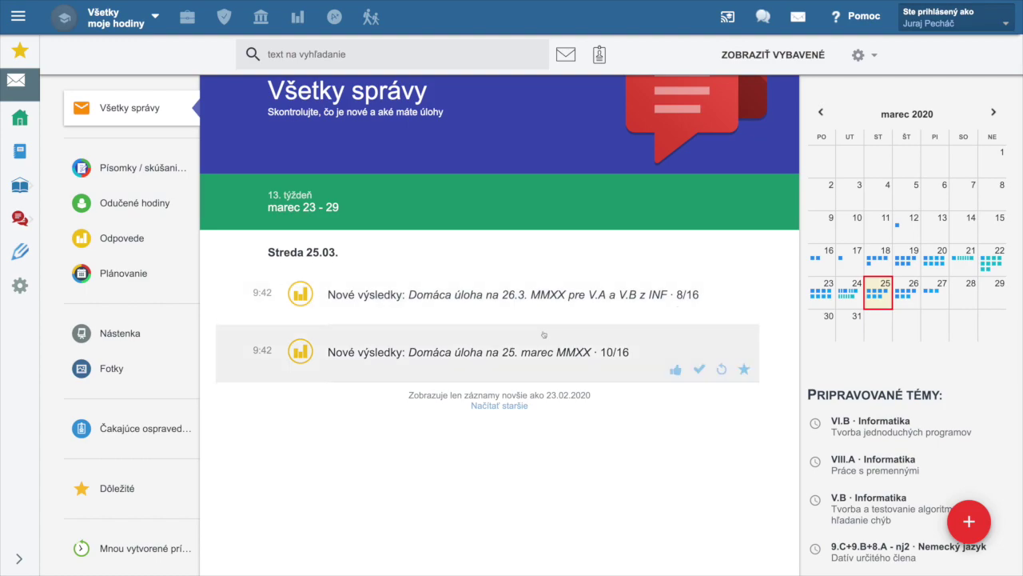
{"action": "left_click", "coordinate": [699, 369]}
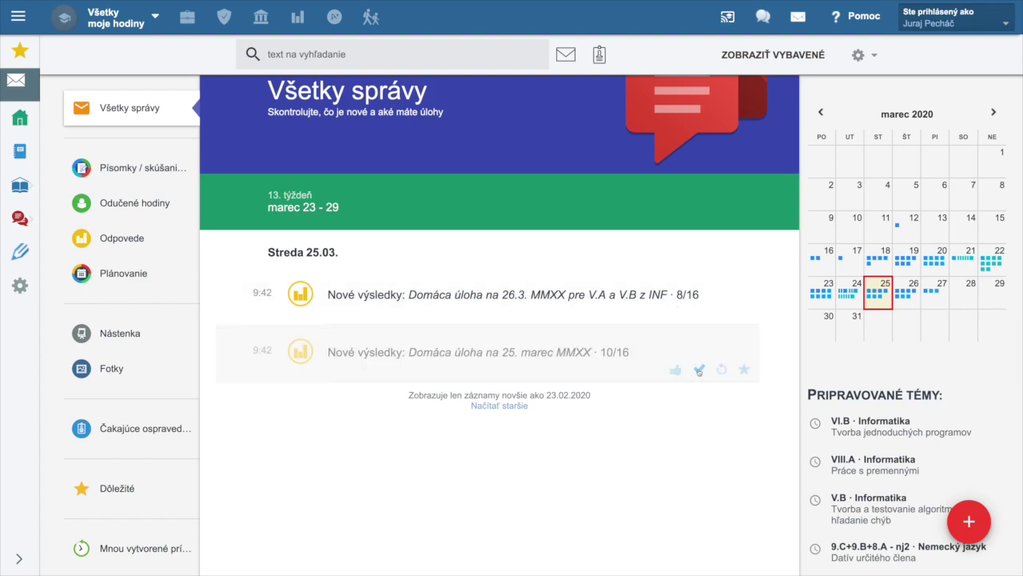
{"action": "left_click", "coordinate": [701, 312]}
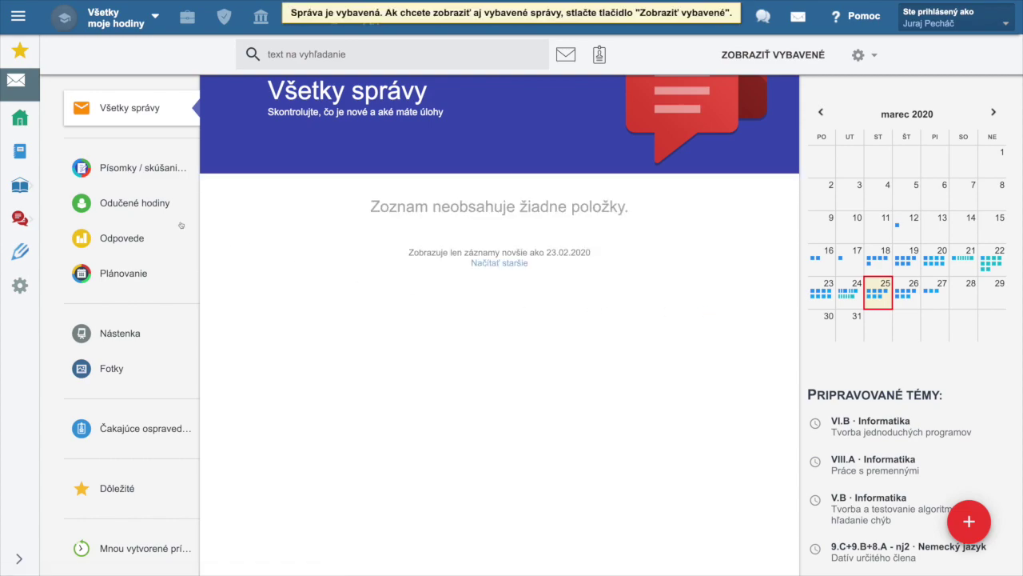
View the tests and homework messages filtered by homework, tests and presentations, including handled ones, and then without filters.
{"action": "left_click", "coordinate": [122, 169]}
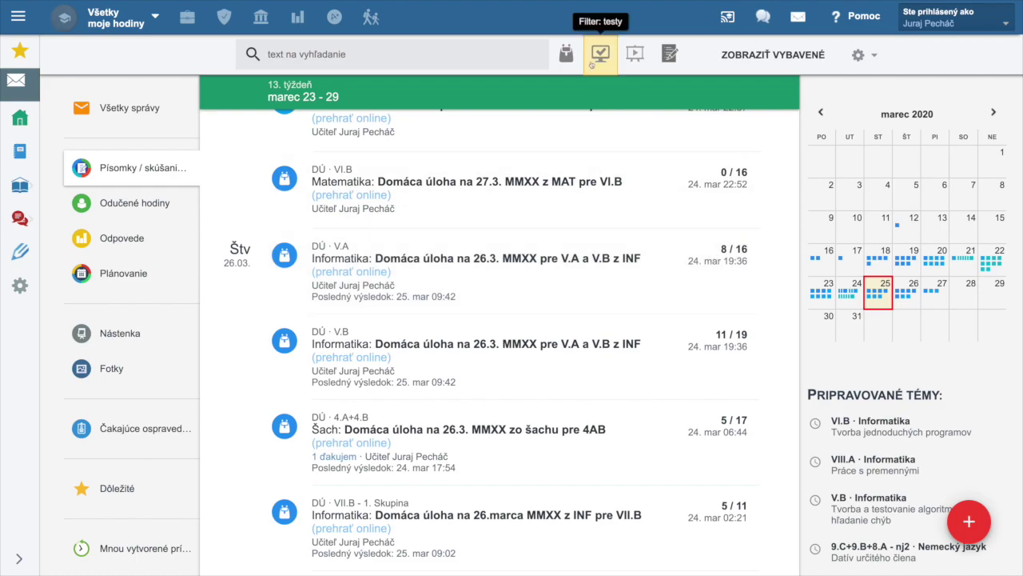
{"action": "left_click", "coordinate": [567, 54]}
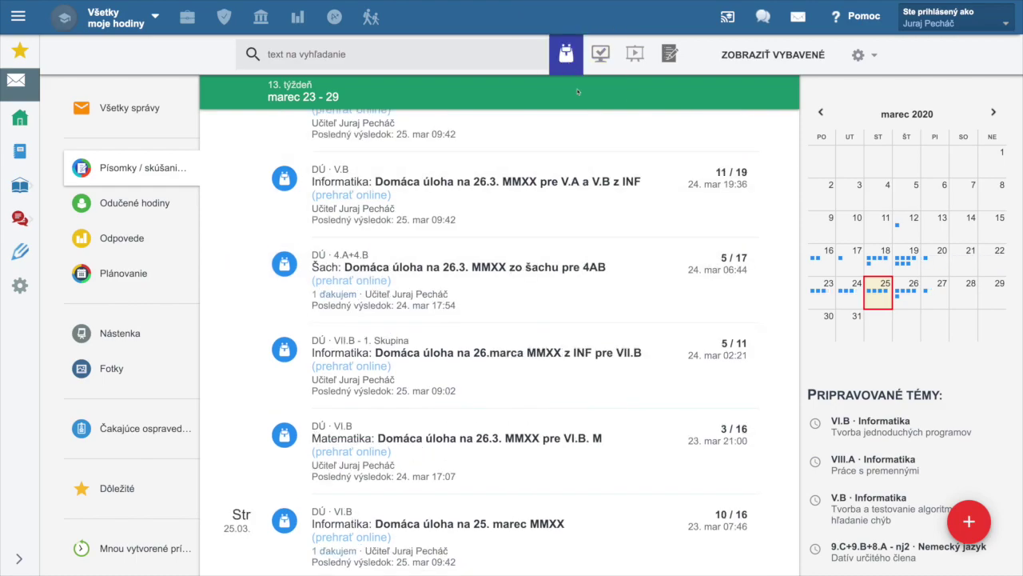
{"action": "left_click", "coordinate": [602, 56]}
{"action": "left_click", "coordinate": [644, 72]}
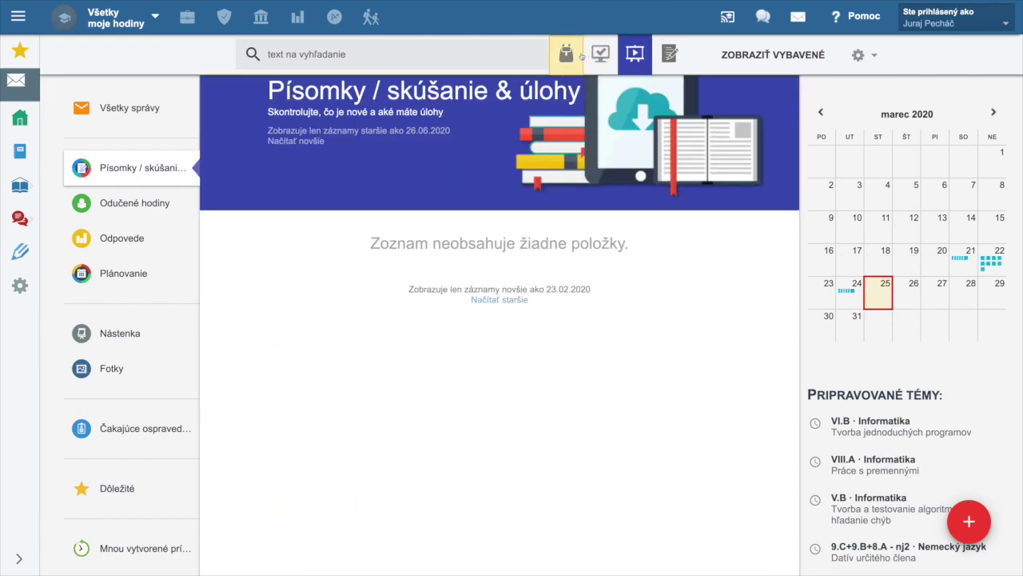
{"action": "left_click", "coordinate": [754, 60]}
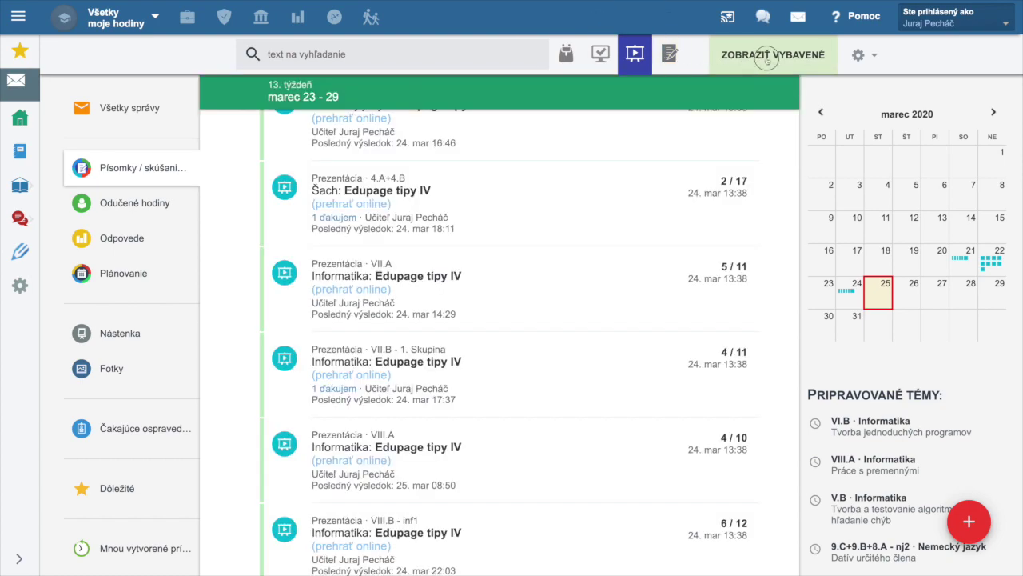
{"action": "left_click", "coordinate": [635, 54]}
{"action": "left_click", "coordinate": [634, 54]}
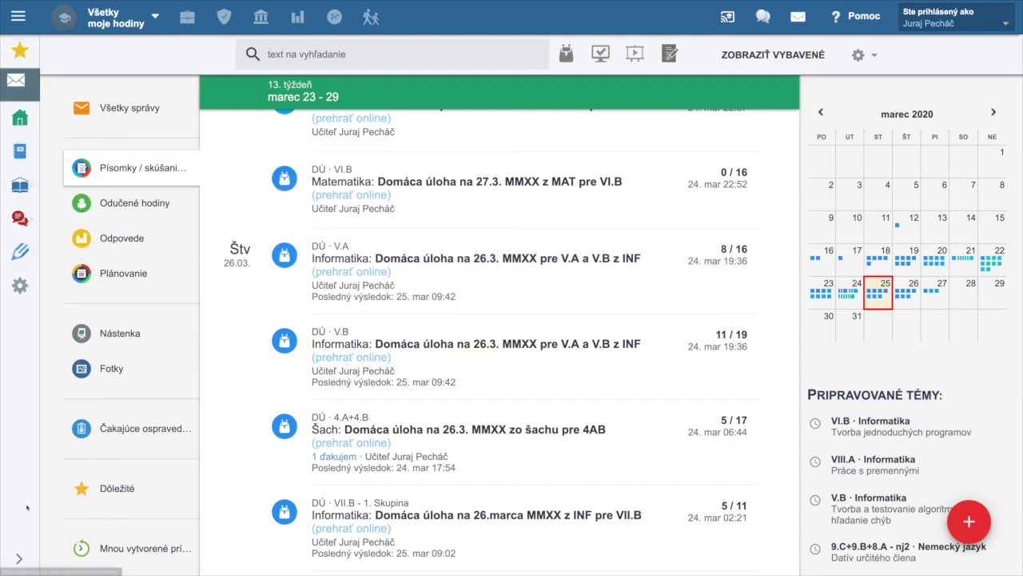
Open the class register (Triedna kniha) for Monday, 30. 3. 2020.
{"action": "left_click", "coordinate": [18, 559]}
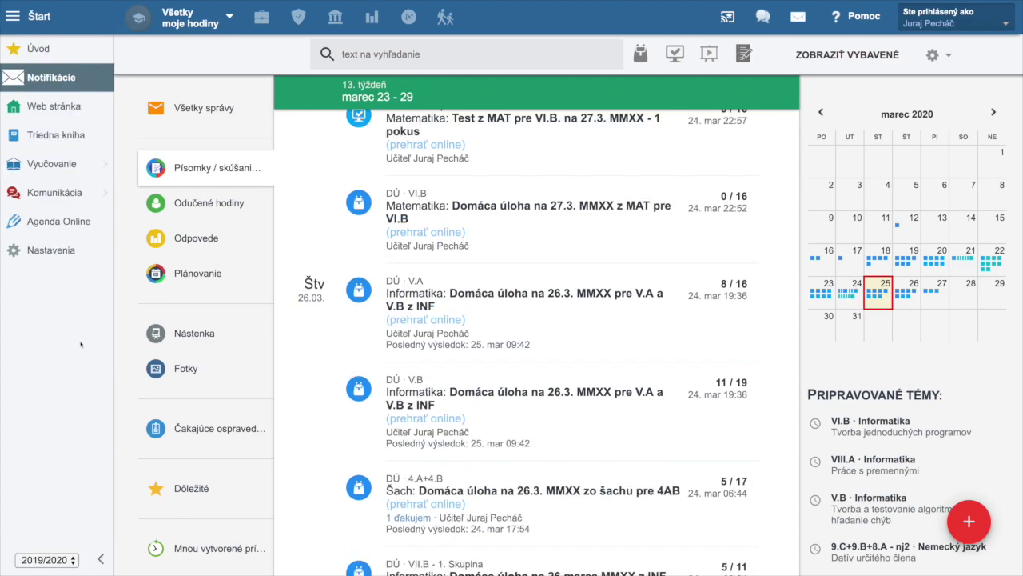
{"action": "left_click", "coordinate": [102, 557]}
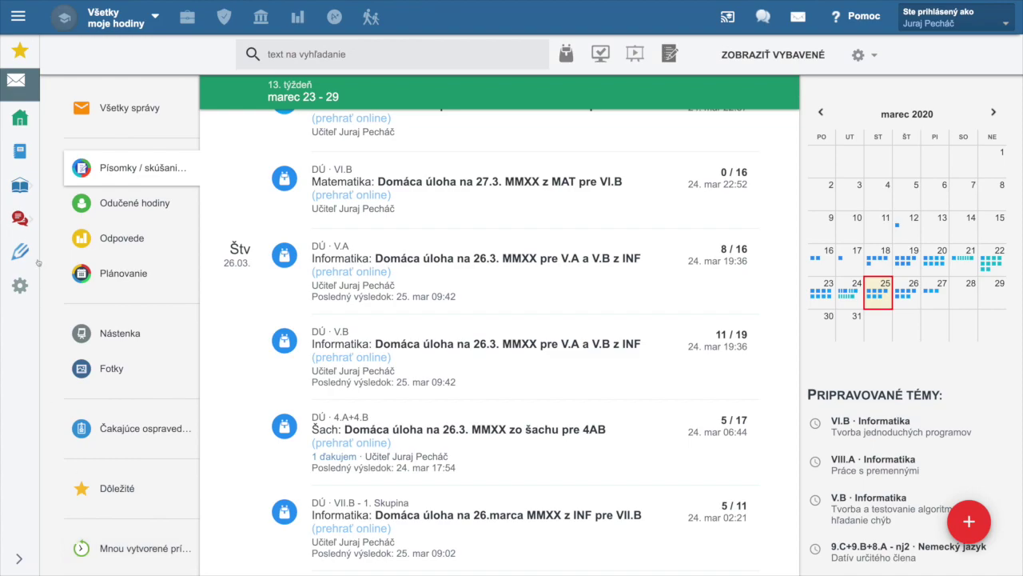
{"action": "left_click", "coordinate": [20, 150]}
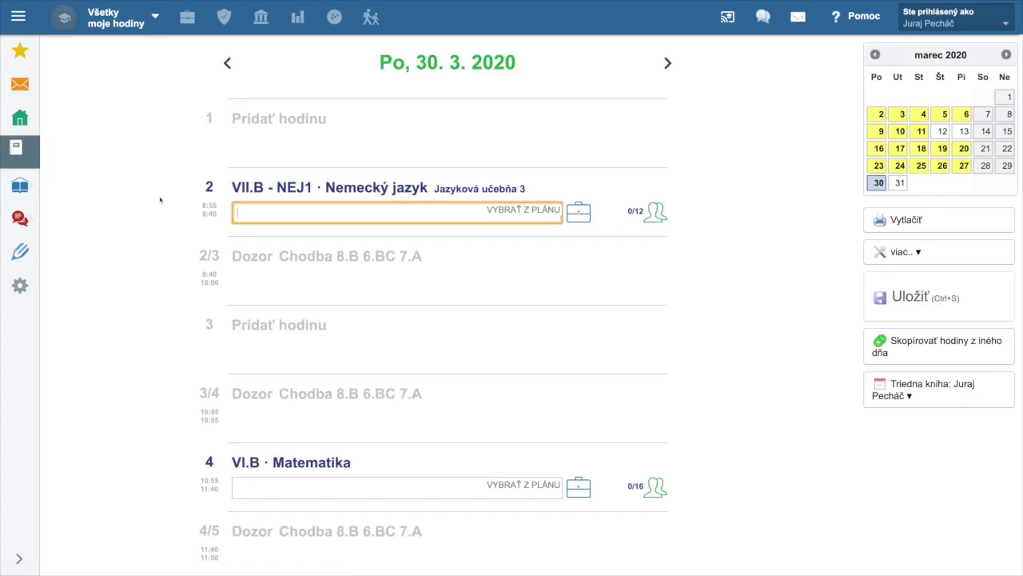
Fill lesson 4, VI.B Matematika, from the plan with the first topic under Obsah obdĺžnika a štvorca, Premena jednotiek dĺžky.
{"action": "mouse_move", "coordinate": [338, 455]}
{"action": "left_click", "coordinate": [517, 485]}
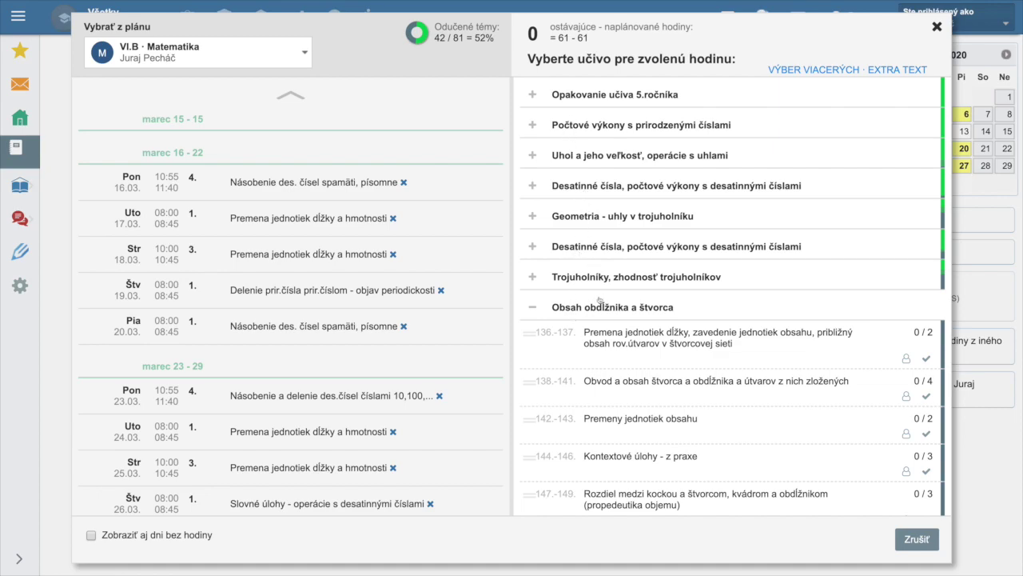
{"action": "left_click", "coordinate": [533, 308]}
{"action": "left_click", "coordinate": [533, 309]}
{"action": "left_click", "coordinate": [691, 336]}
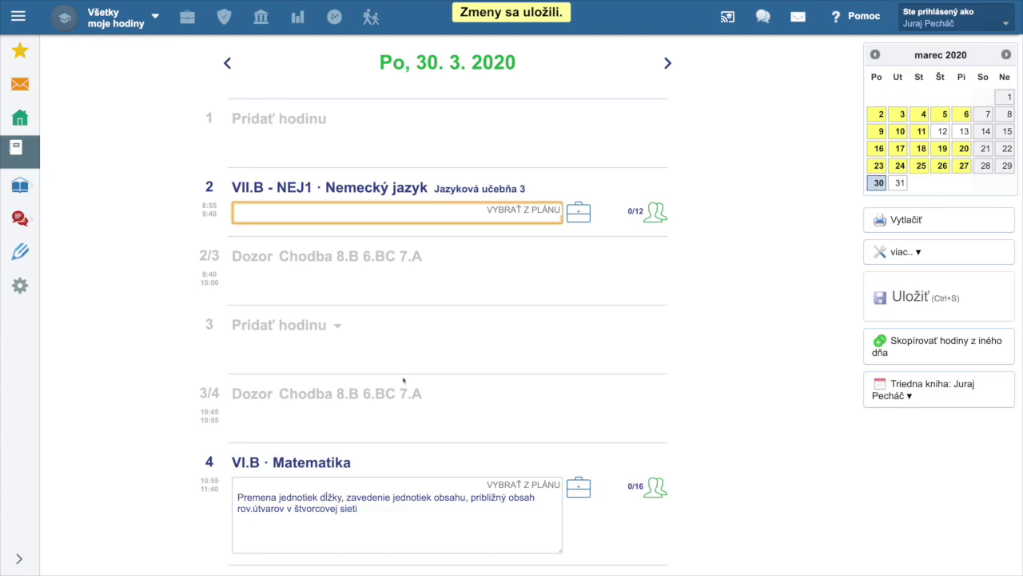
{"action": "scroll", "coordinate": [458, 506], "scroll_direction": "down", "scroll_amount": 1}
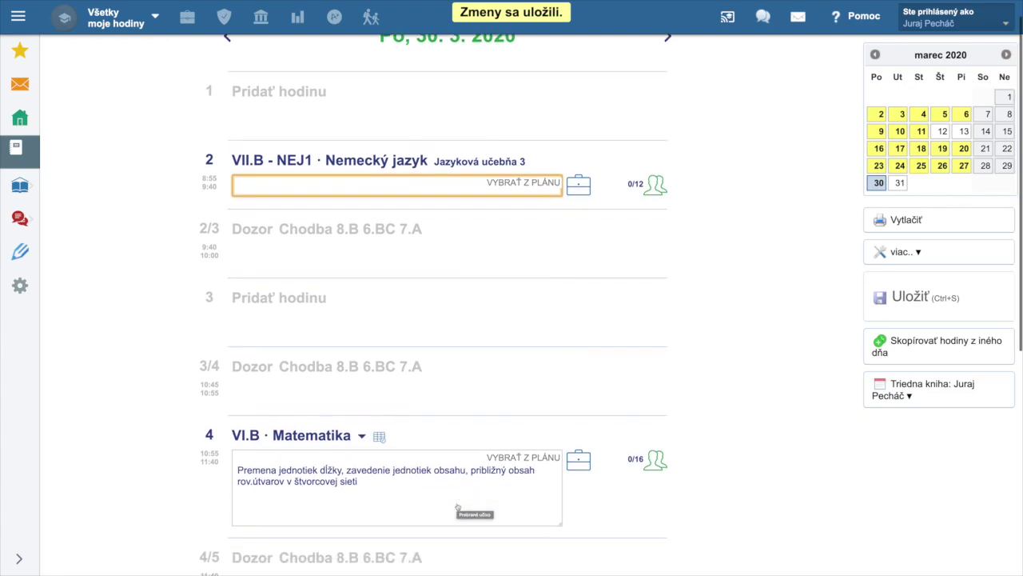
Remove the planned topic from the VI.B Matematika lesson on 30.03. and close the plan selection.
{"action": "left_click", "coordinate": [350, 484]}
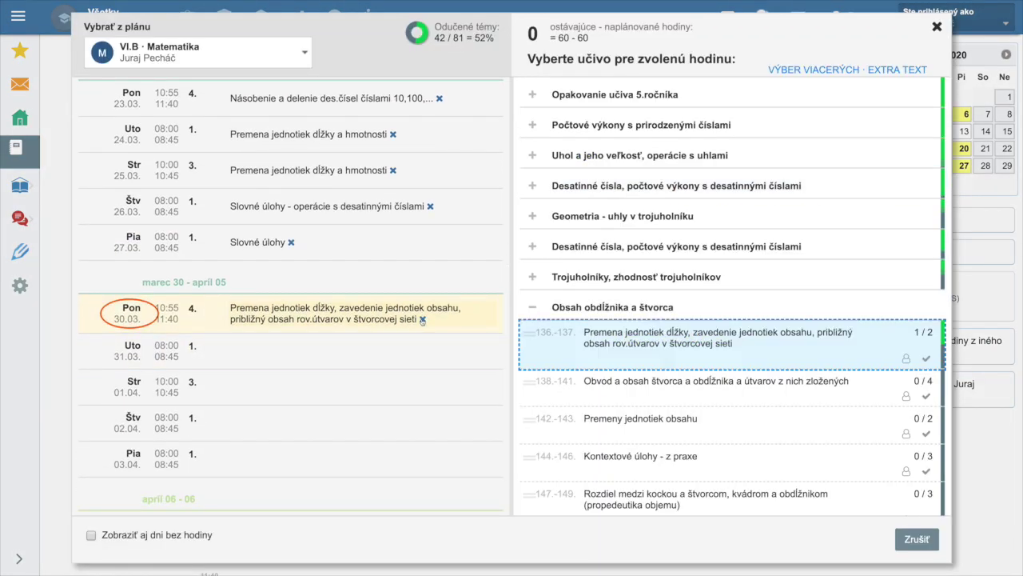
{"action": "left_click", "coordinate": [423, 321]}
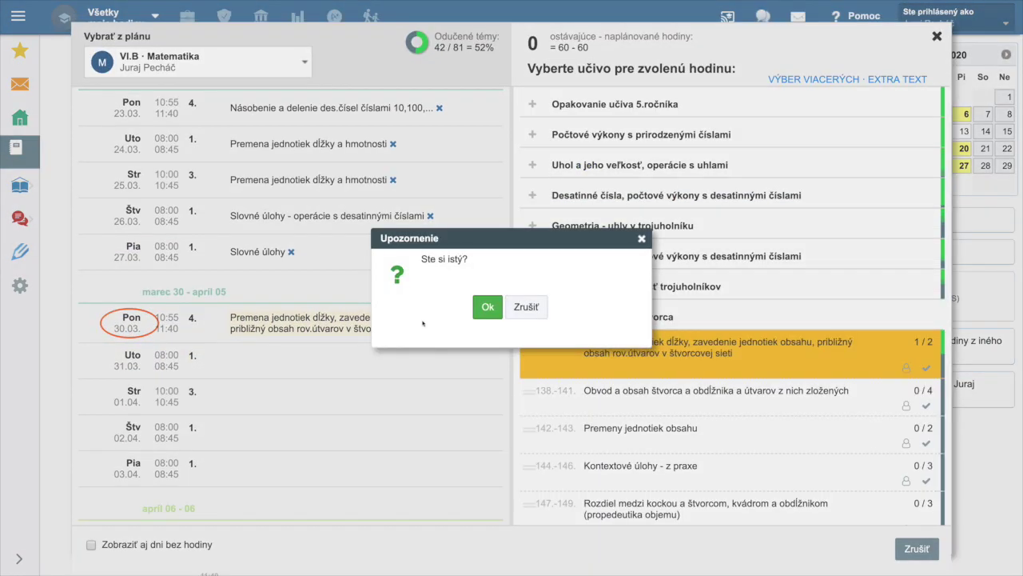
{"action": "left_click", "coordinate": [488, 309]}
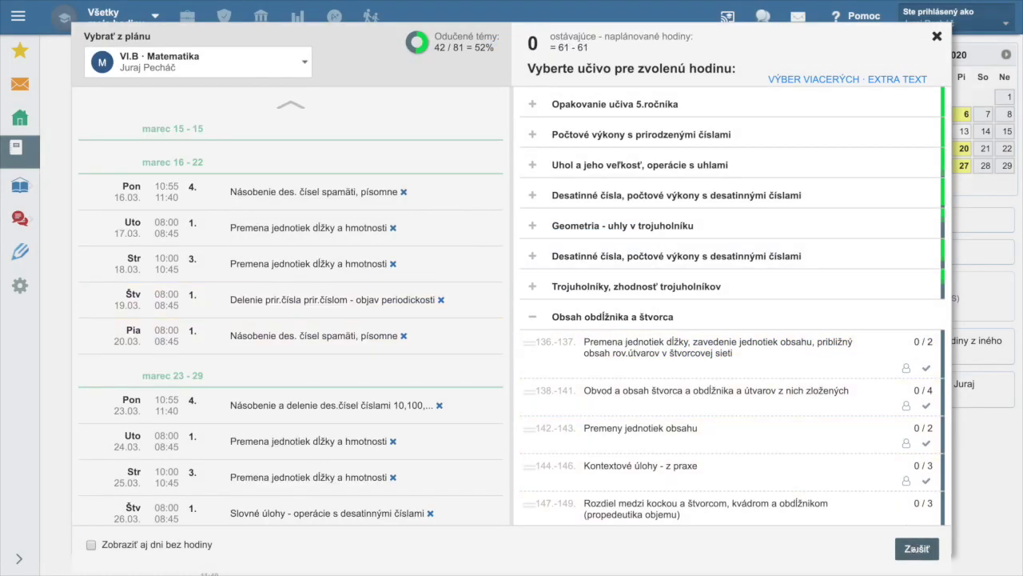
{"action": "left_click", "coordinate": [916, 549]}
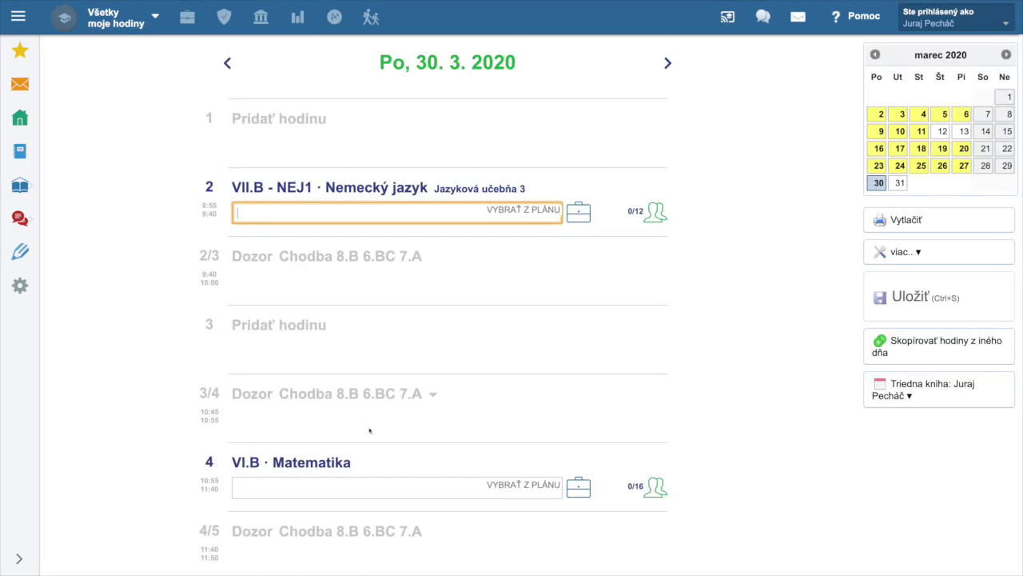
Assign the plan topic "Premena jednotiek dĺžky, zavedenie jednotiek obsahu, približný obsah rov.útvarov v štvorcovej sieti" to lesson 4, VI.B Matematika.
{"action": "left_click", "coordinate": [515, 481]}
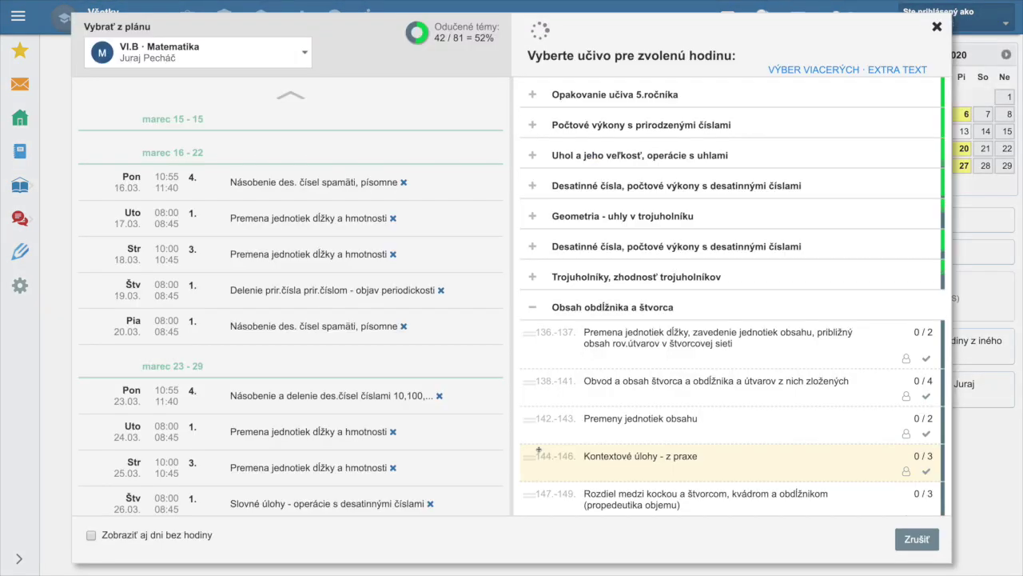
{"action": "left_click", "coordinate": [541, 336]}
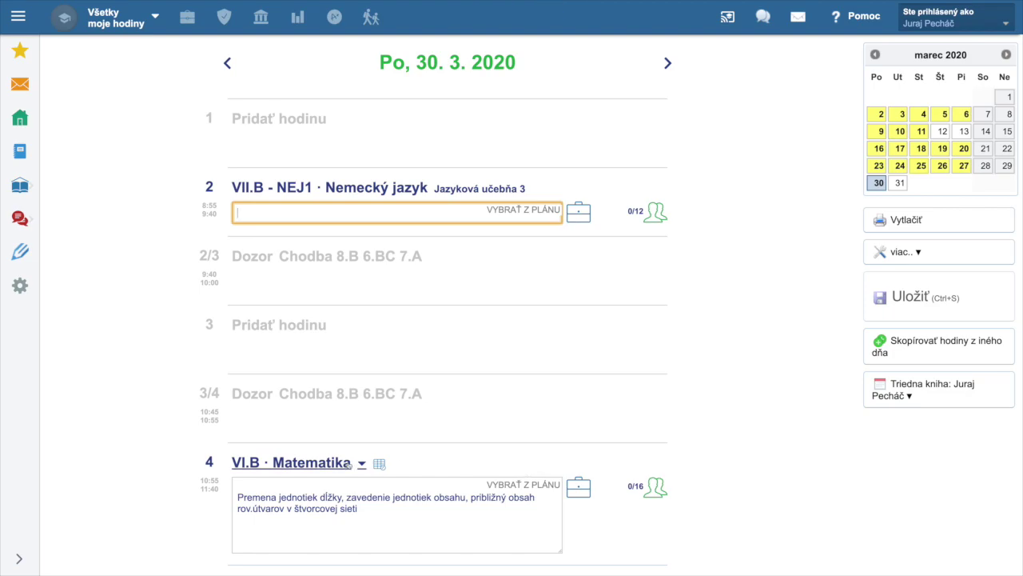
Add an assigned homework entry (Pridelená DÚ) to the VI.B Matematika lesson and open the new homework editor from it.
{"action": "left_click", "coordinate": [360, 466]}
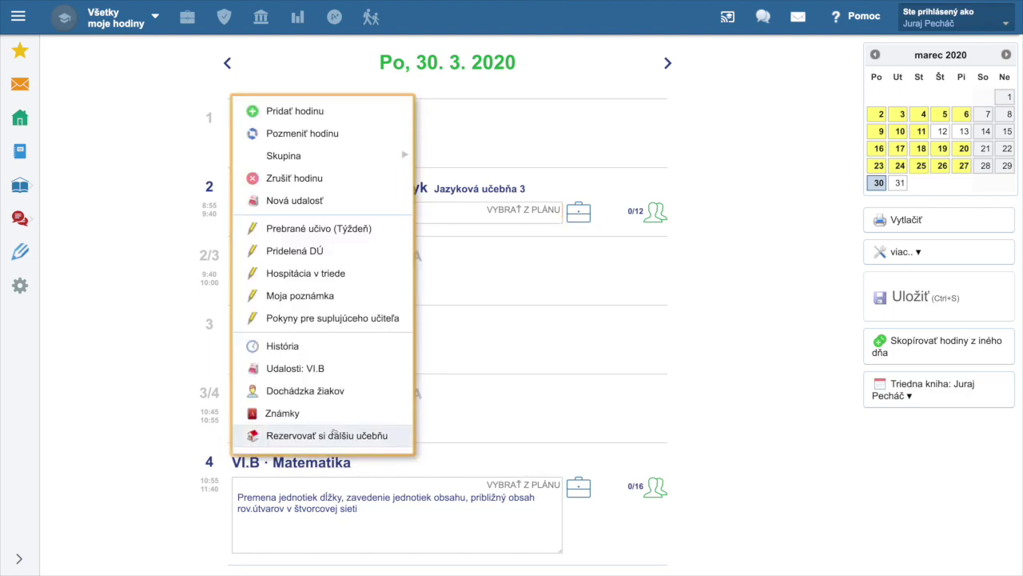
{"action": "left_click", "coordinate": [299, 253]}
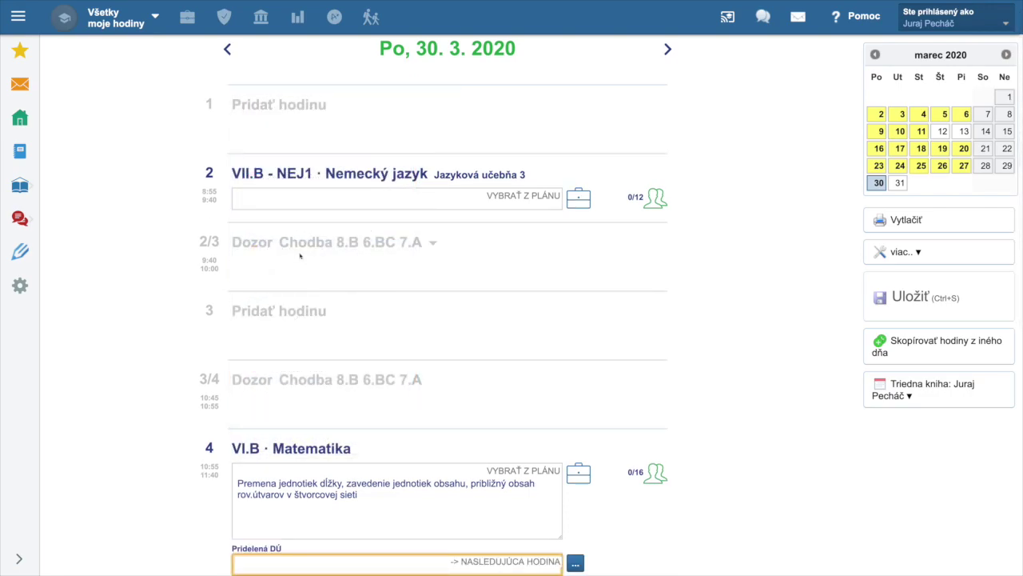
{"action": "scroll", "coordinate": [525, 346], "scroll_direction": "down", "scroll_amount": 2}
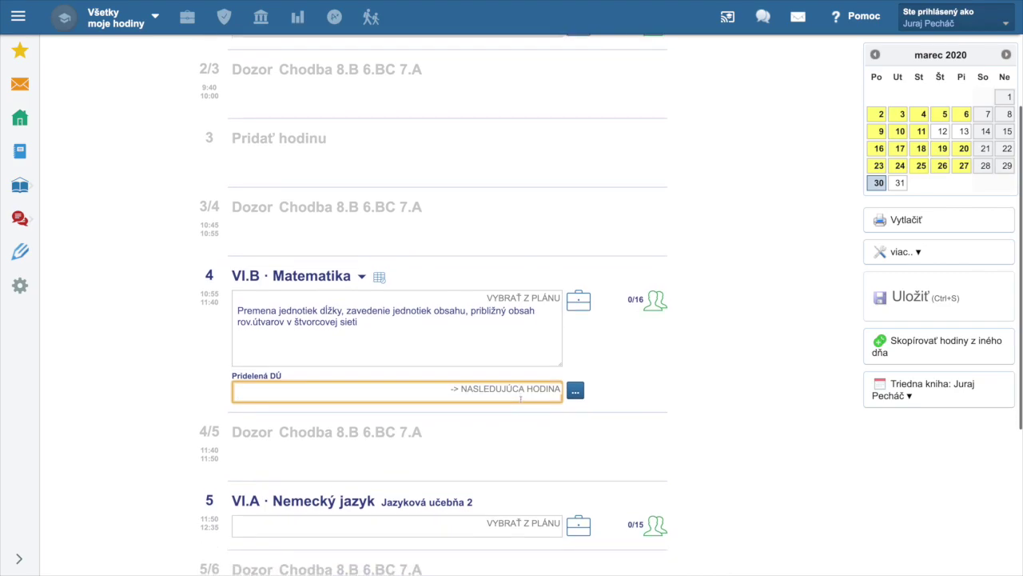
{"action": "left_click_drag", "start_coordinate": [461, 388], "coordinate": [562, 391]}
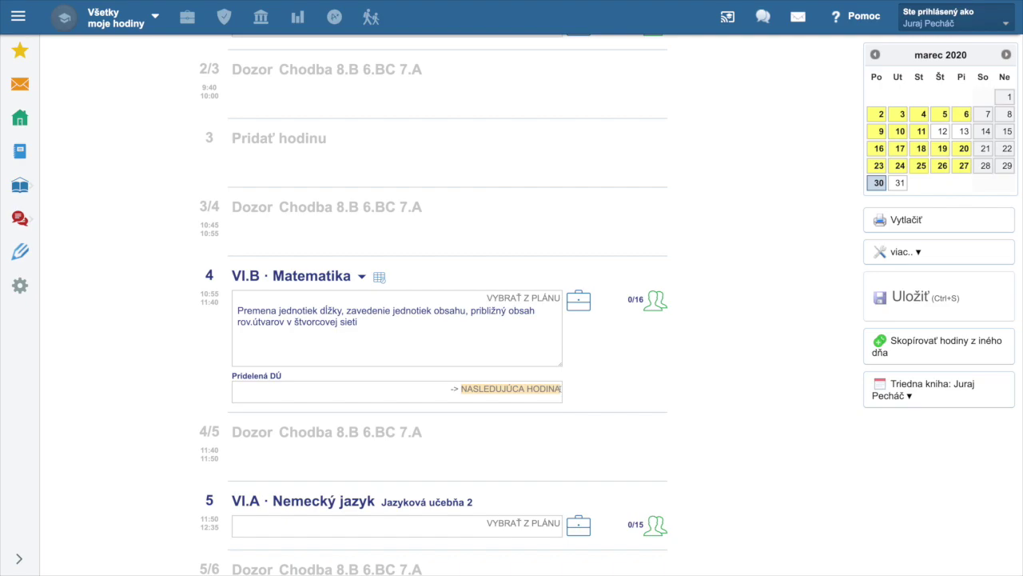
{"action": "left_click", "coordinate": [589, 397]}
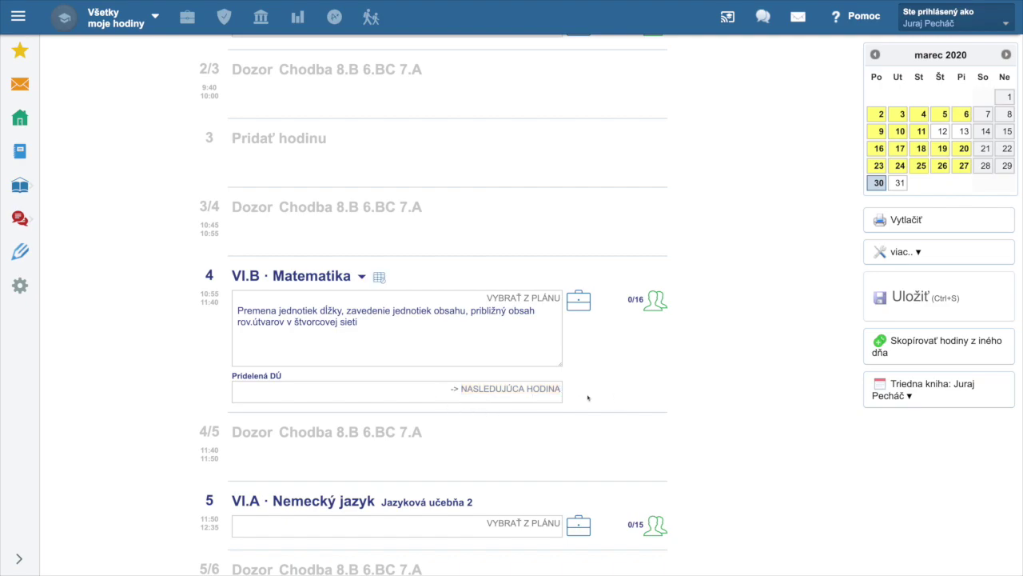
{"action": "left_click", "coordinate": [439, 391]}
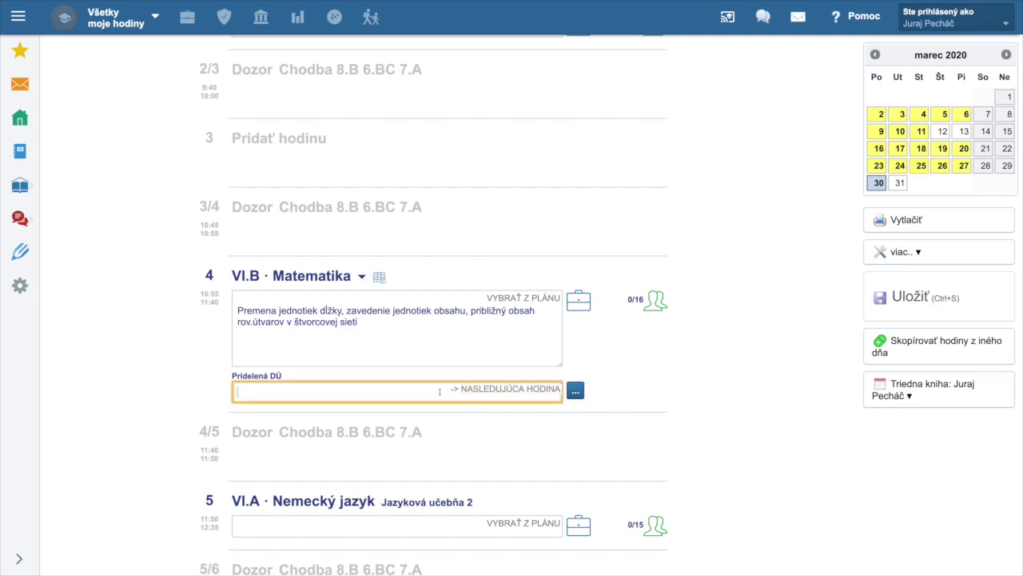
{"action": "left_click", "coordinate": [575, 395]}
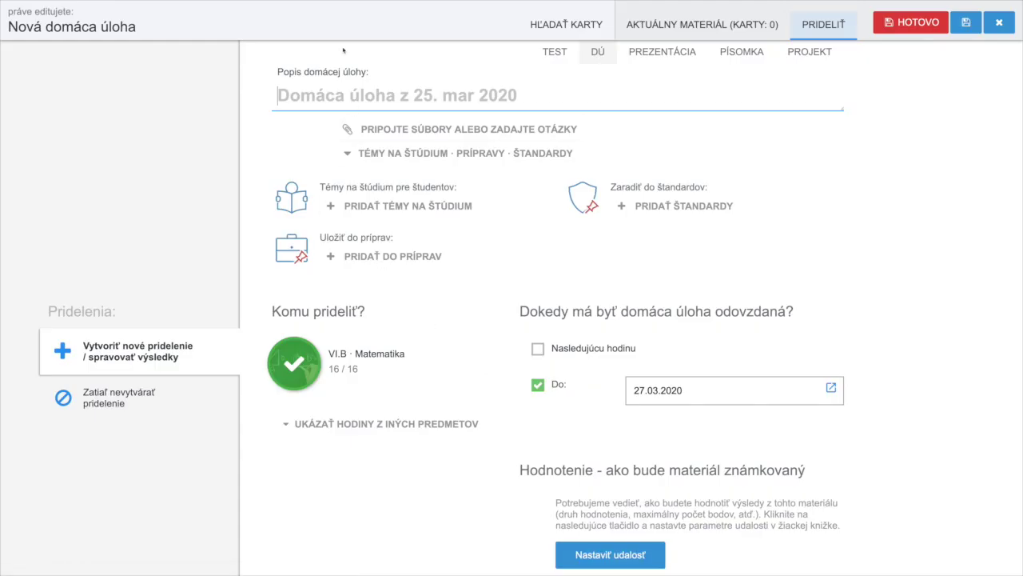
Enter "Domáca úloha na 30.3. MMXX z MAT pre VI.B." as the homework description.
{"action": "type", "text": "S"}
{"action": "key", "text": "BackSpace"}
{"action": "type", "text": "Domá"}
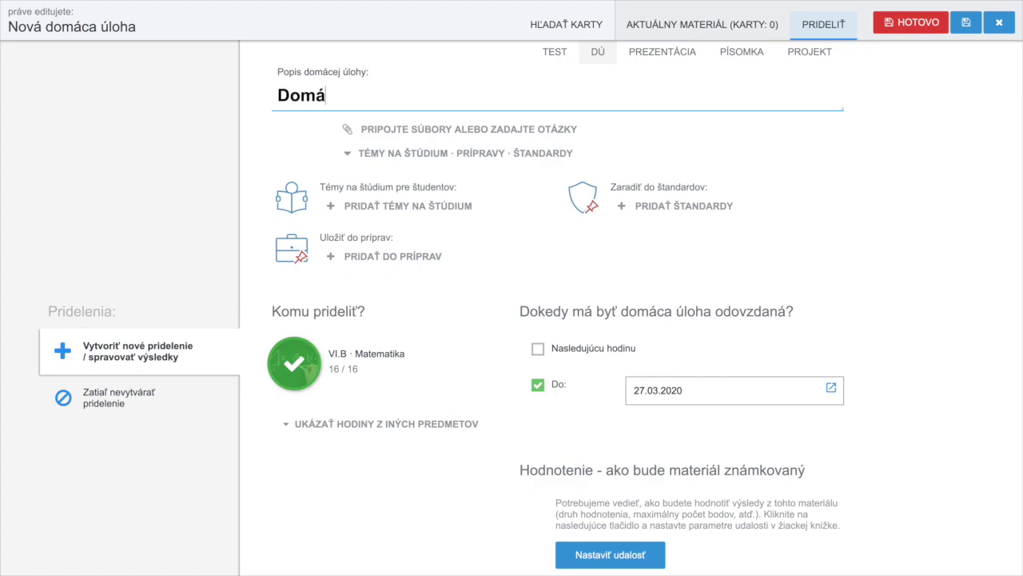
{"action": "type", "text": "ca úlo"}
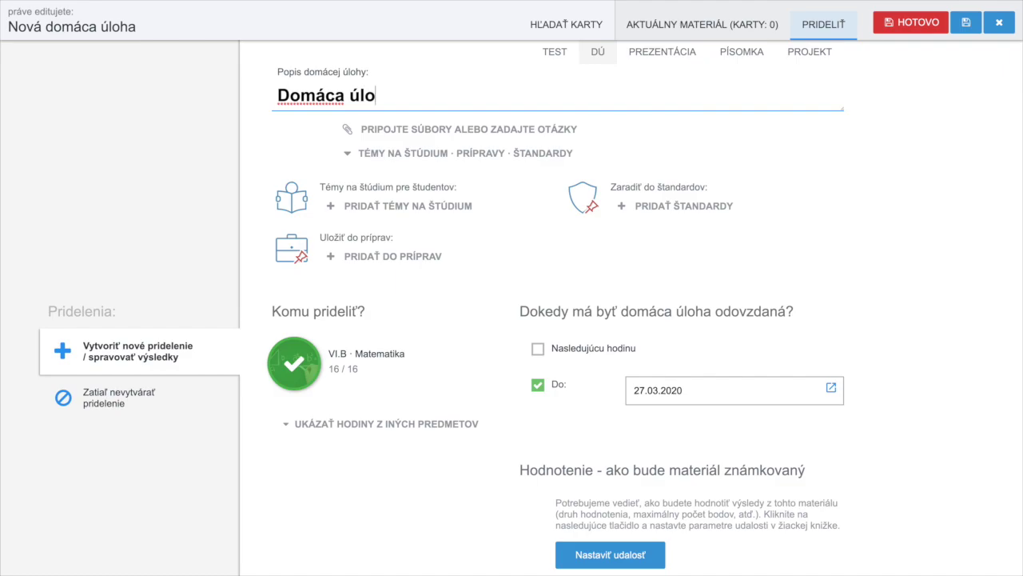
{"action": "type", "text": "ha na 3"}
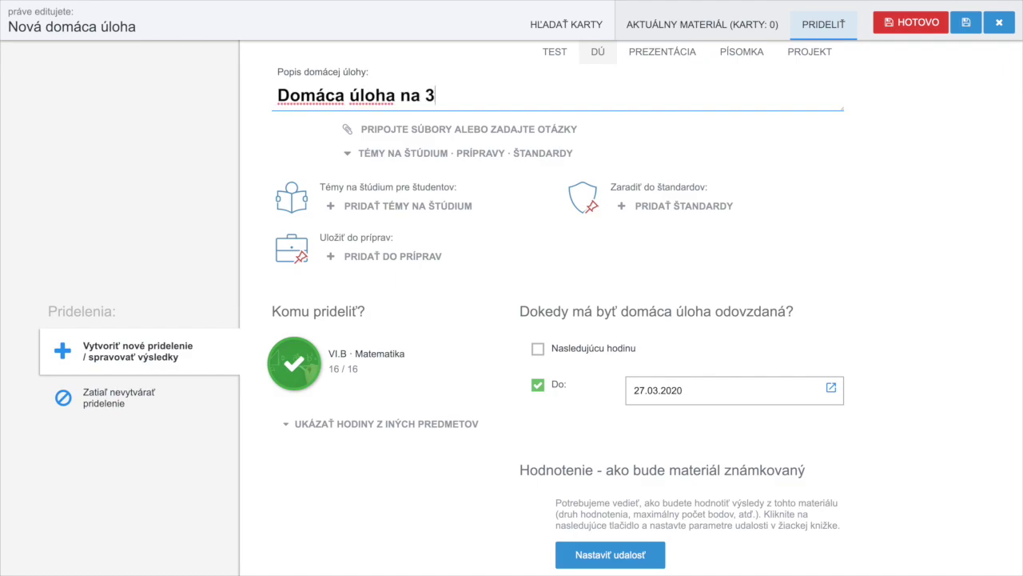
{"action": "type", "text": "0.3. MMXX"}
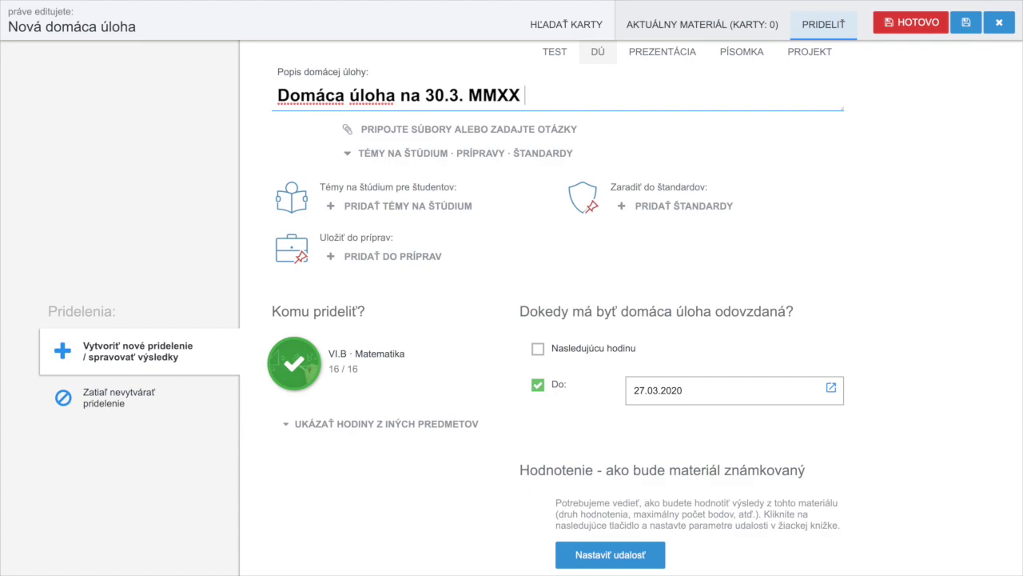
{"action": "type", "text": "z mAT pre VI.B."}
{"action": "left_click", "coordinate": [551, 95]}
{"action": "key", "text": "BackSpace"}
{"action": "type", "text": "M"}
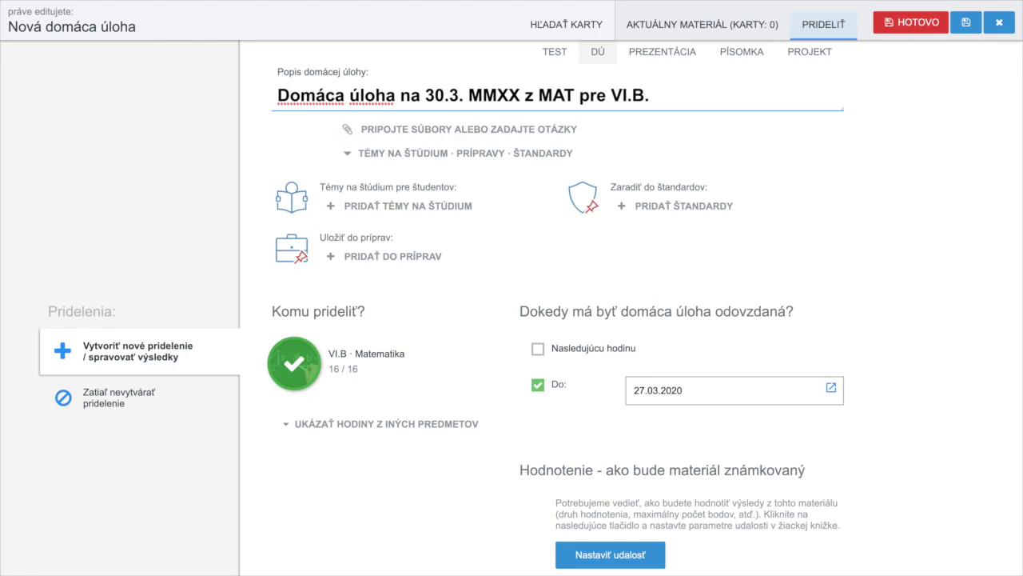
Add a question card with an open-response area for student text and file uploads to the homework material.
{"action": "left_click", "coordinate": [450, 130]}
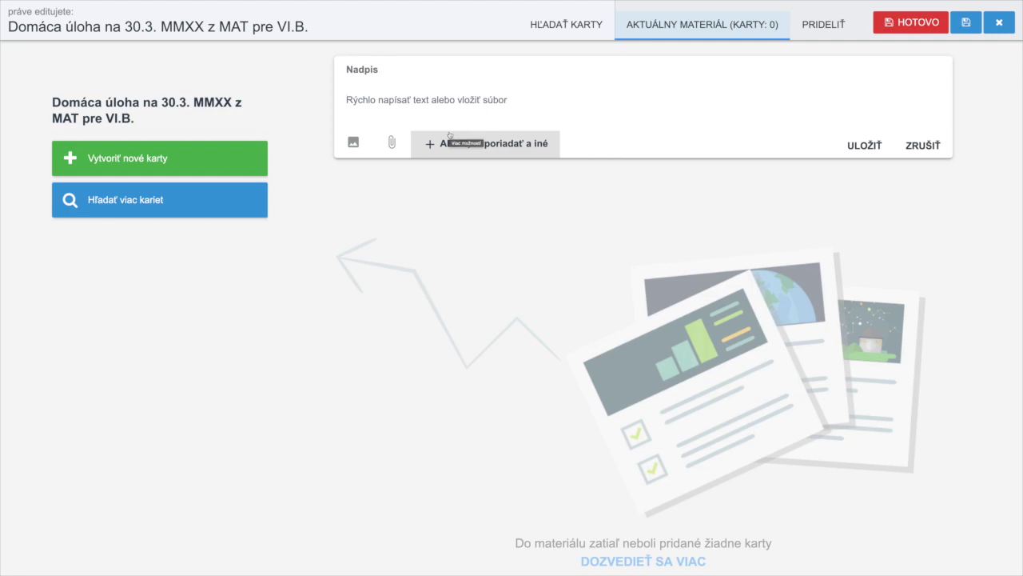
{"action": "left_click", "coordinate": [502, 148]}
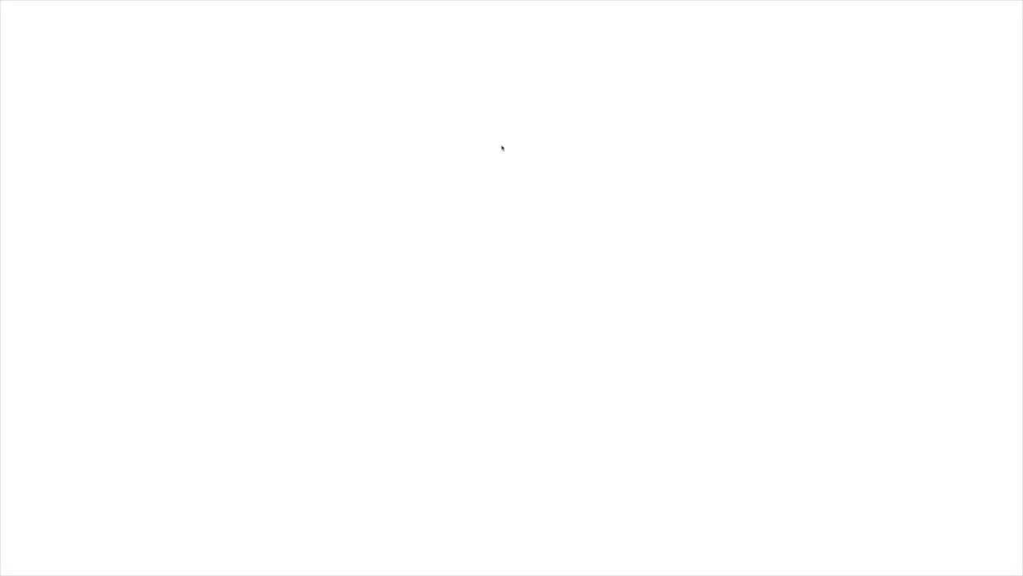
{"action": "left_click", "coordinate": [491, 241]}
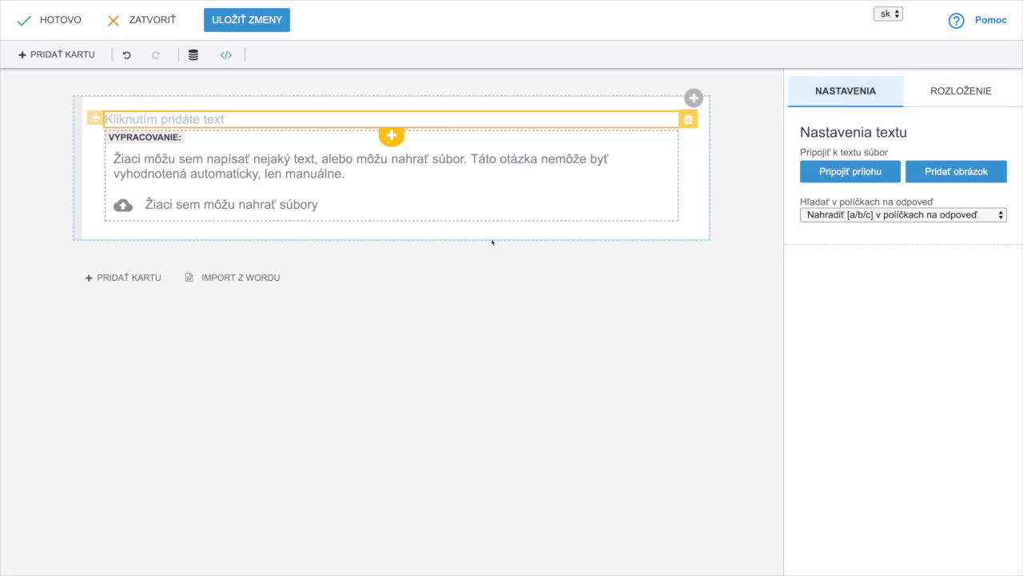
Enter the card text "Vypracujte v Pomocníkovi úlohy na stranách 44 - 45. Pošlite mi screenshot" and finish editing the card.
{"action": "type", "text": "Vypracu"}
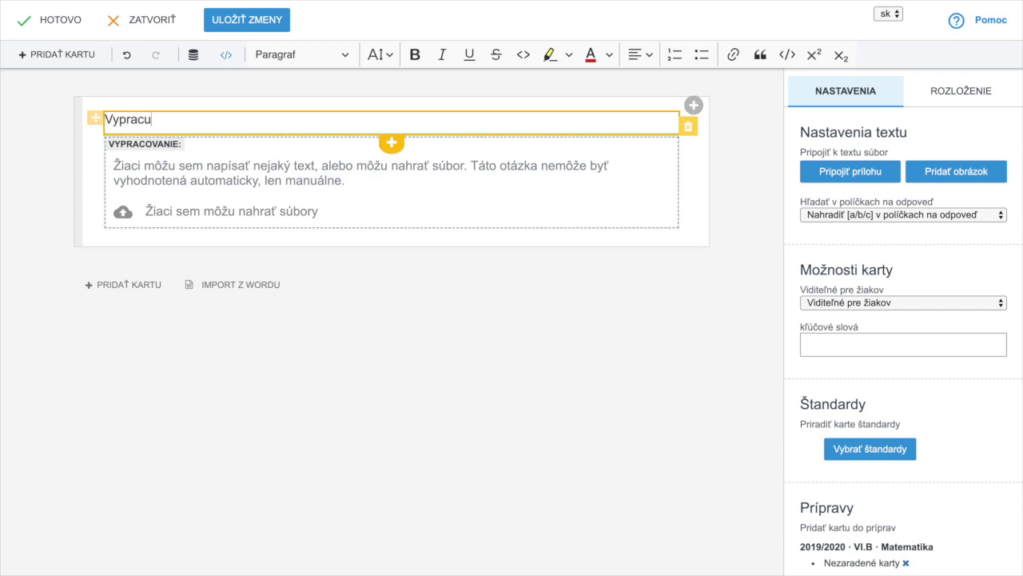
{"action": "type", "text": "jte v Pomoc"}
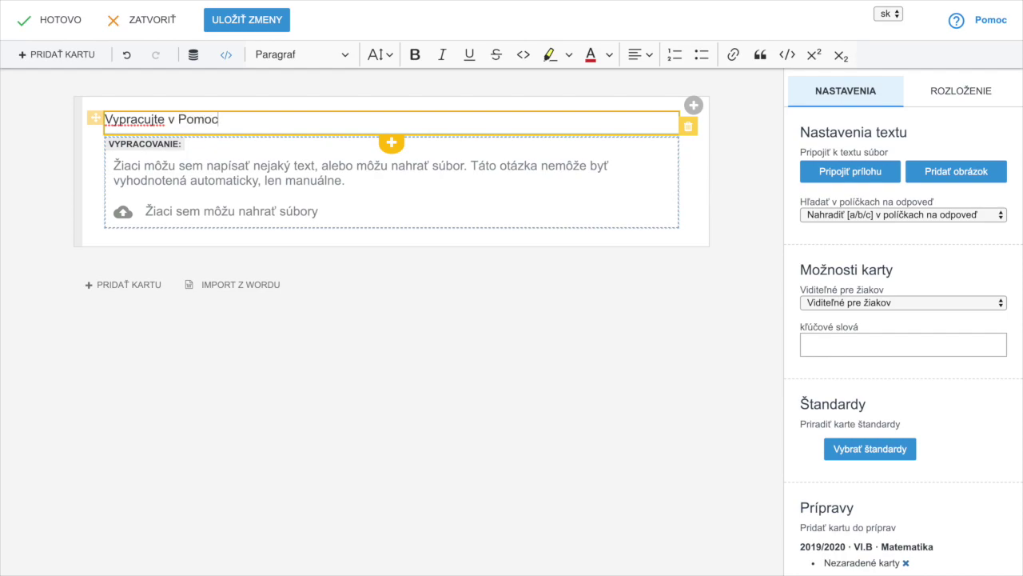
{"action": "type", "text": "níkovi na"}
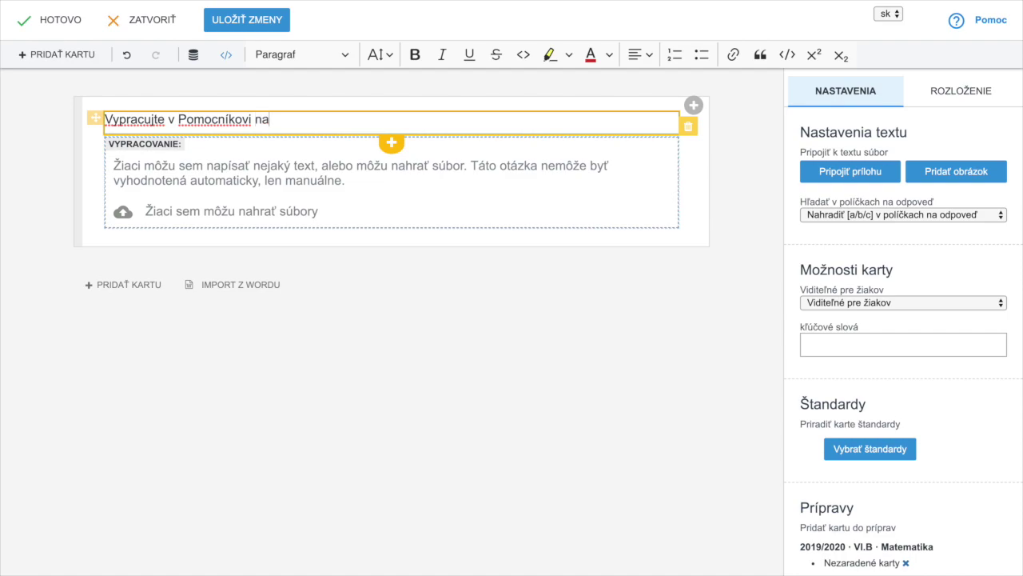
{"action": "key", "text": "BackSpace"}
{"action": "key", "text": "BackSpace"}
{"action": "type", "text": "úlohy na stranách"}
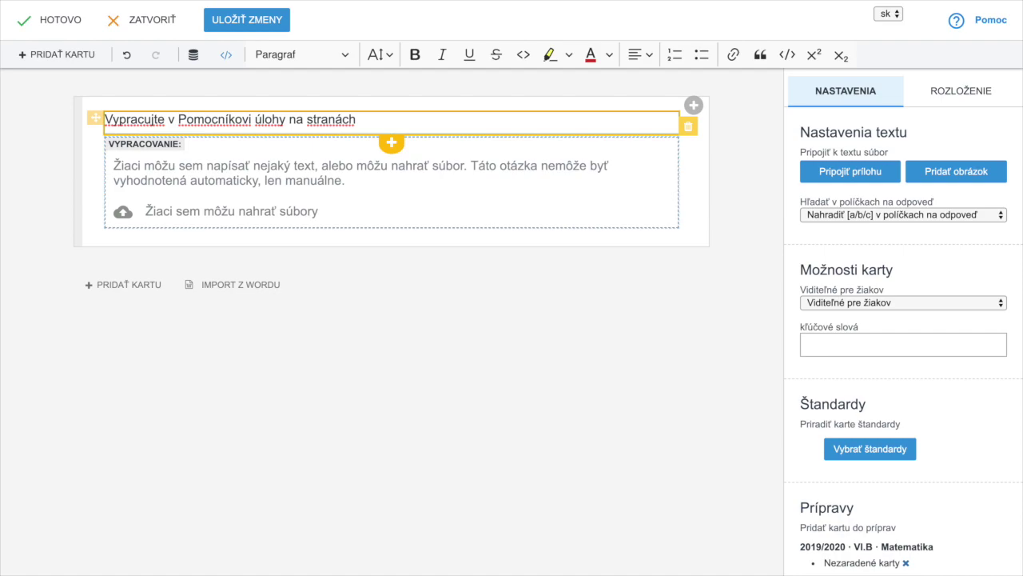
{"action": "type", "text": " 44 -45."}
{"action": "left_click", "coordinate": [383, 119]}
{"action": "left_click", "coordinate": [405, 119]}
{"action": "type", "text": "Pošlite mi "}
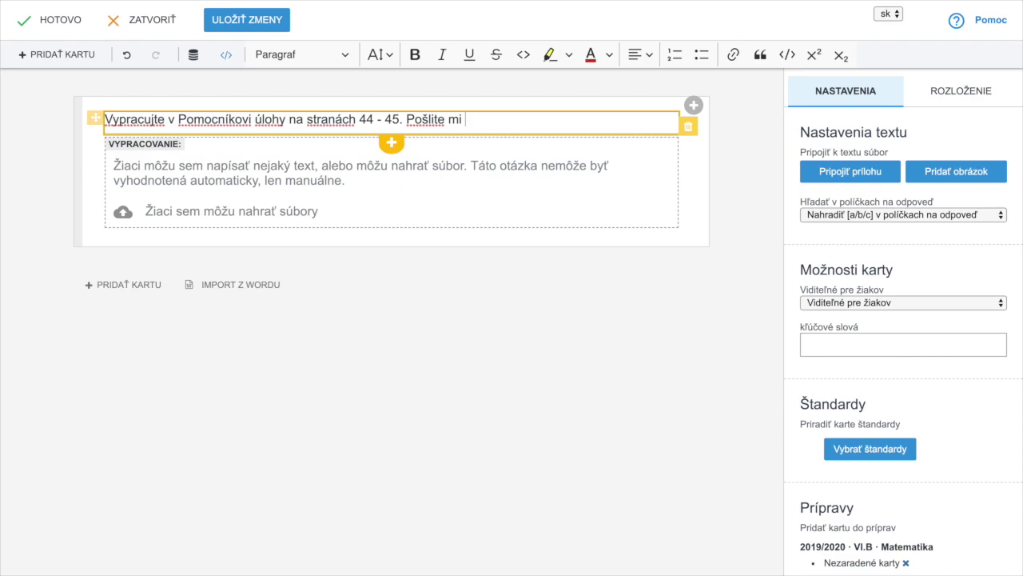
{"action": "type", "text": "screenshot"}
{"action": "left_click", "coordinate": [41, 22]}
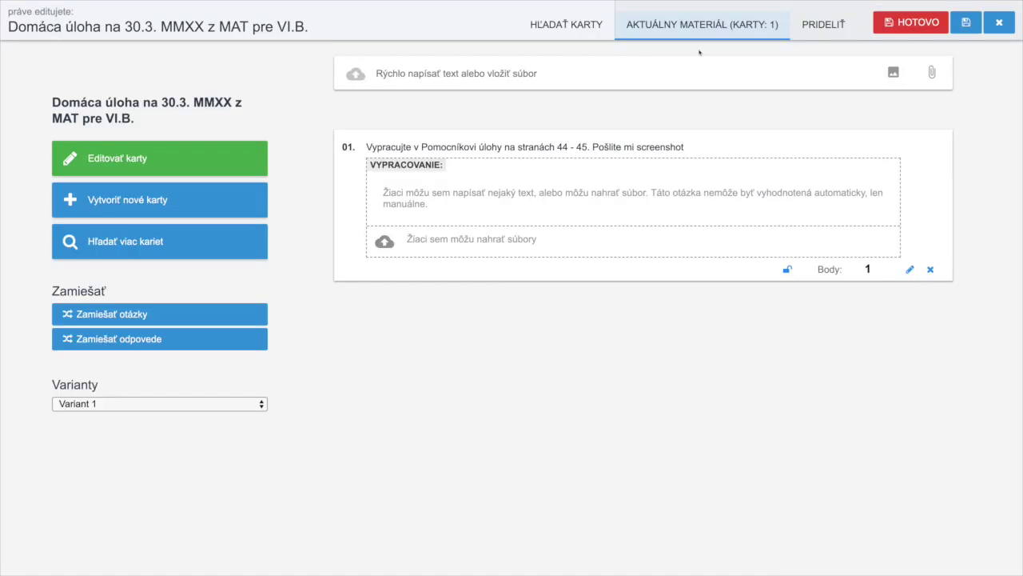
Set the homework's submission deadline to 30.03.2020 in the assignment settings.
{"action": "left_click", "coordinate": [816, 31]}
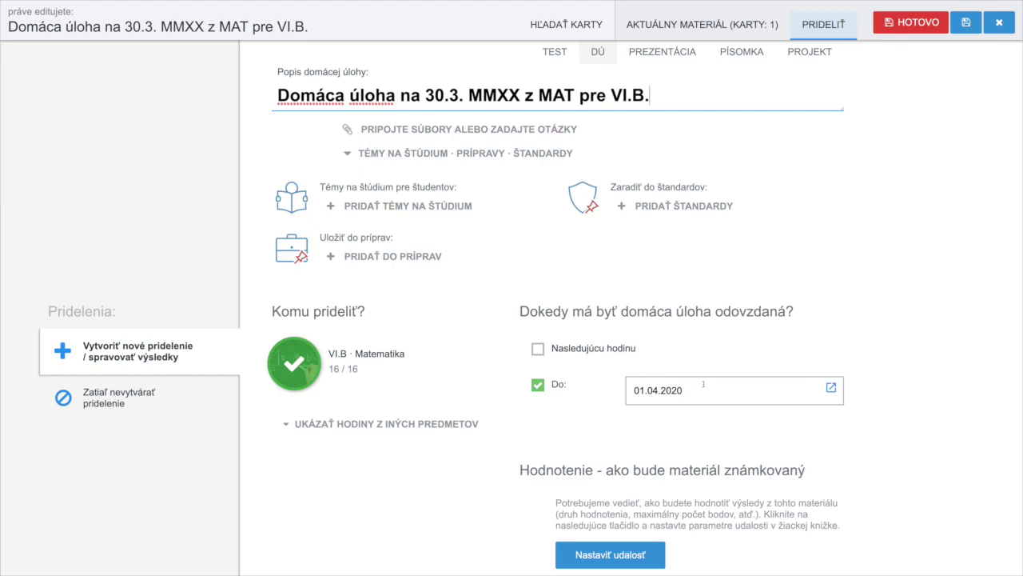
{"action": "left_click", "coordinate": [657, 391]}
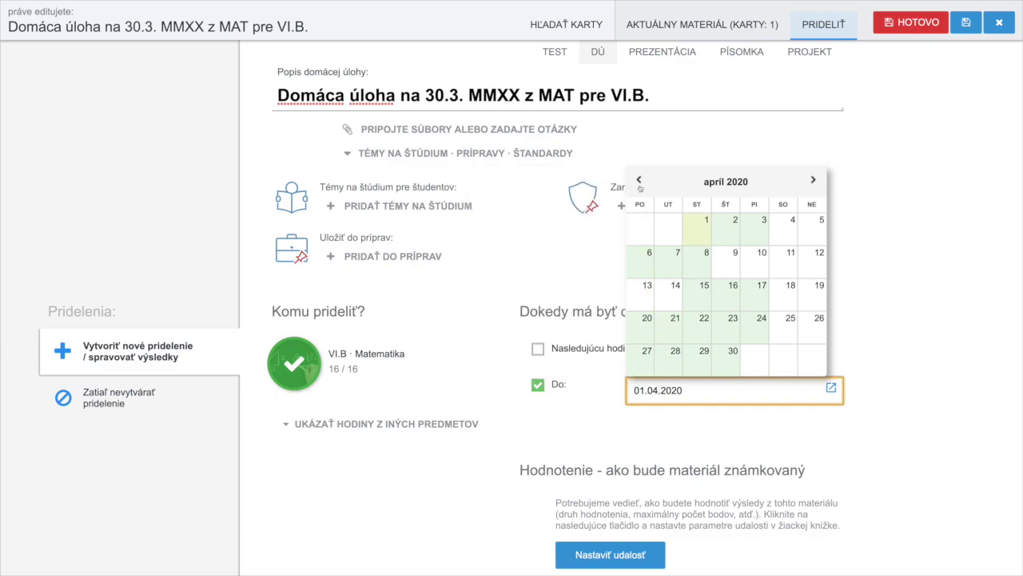
{"action": "left_click", "coordinate": [639, 179]}
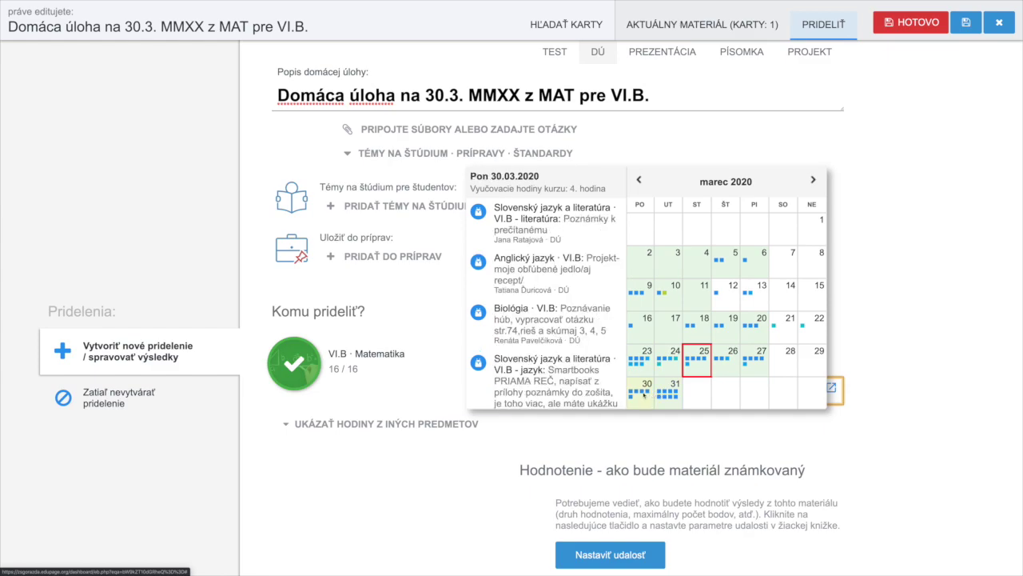
{"action": "left_click", "coordinate": [643, 392]}
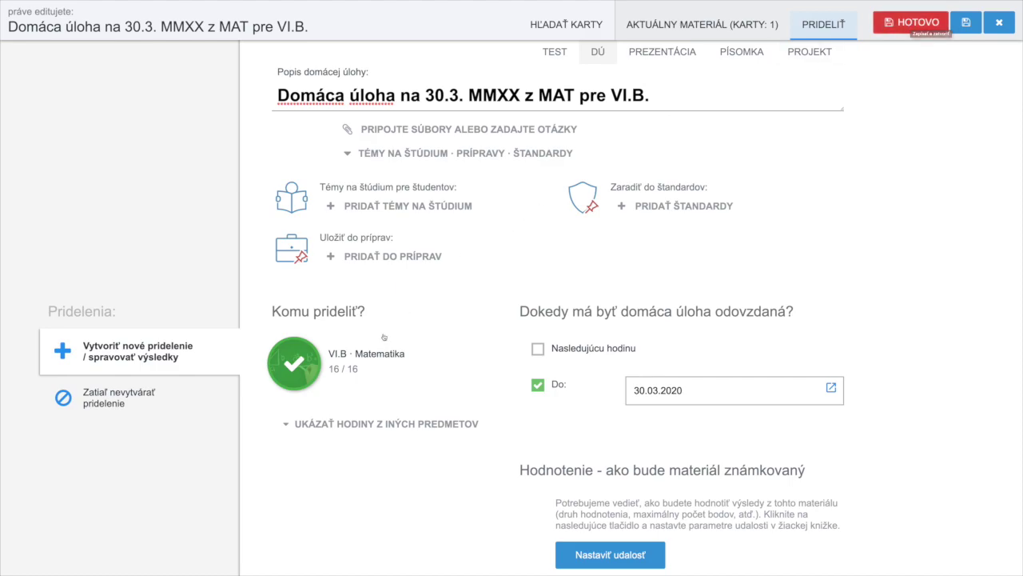
Select all students of VI.B Matematika as recipients, then save and close the homework assignment.
{"action": "left_click", "coordinate": [349, 371]}
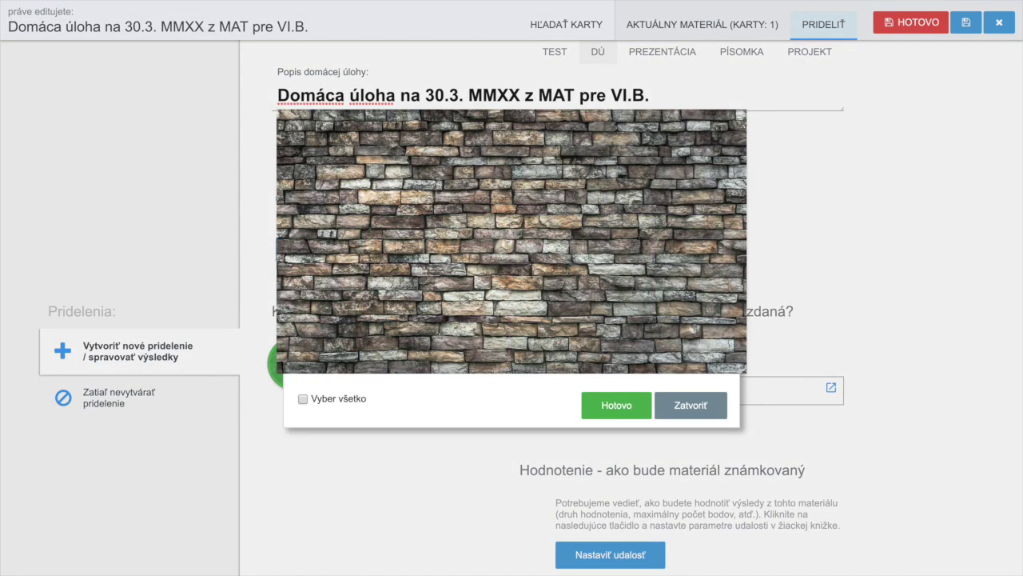
{"action": "left_click", "coordinate": [303, 399]}
{"action": "left_click", "coordinate": [303, 399]}
{"action": "left_click", "coordinate": [615, 402]}
{"action": "left_click", "coordinate": [303, 399]}
{"action": "left_click", "coordinate": [621, 408]}
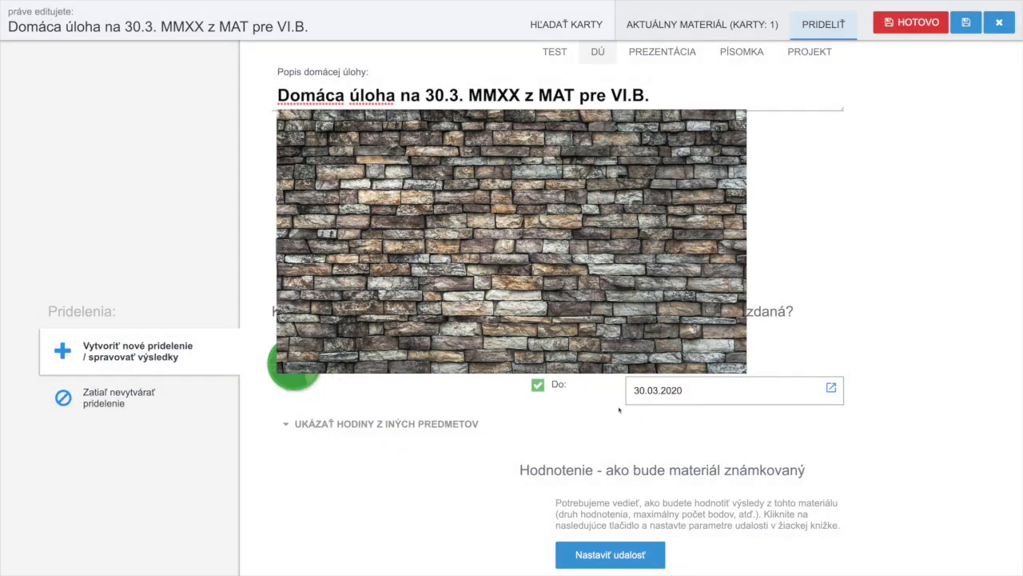
{"action": "left_click", "coordinate": [909, 24]}
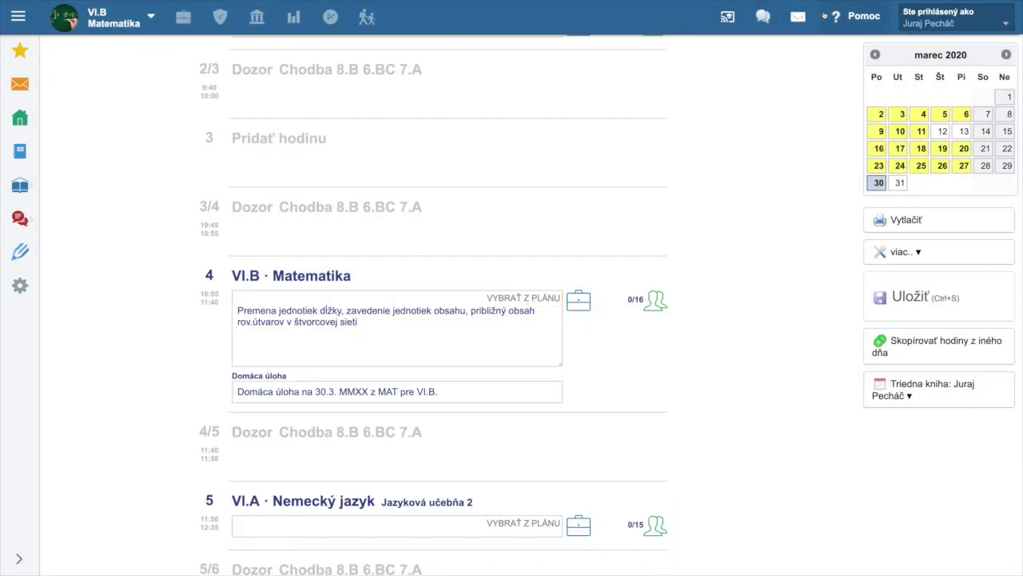
Open the tests and homework overview (Písomky / skúšanie & úlohy) in the messages and look through the assigned items.
{"action": "left_click", "coordinate": [798, 17]}
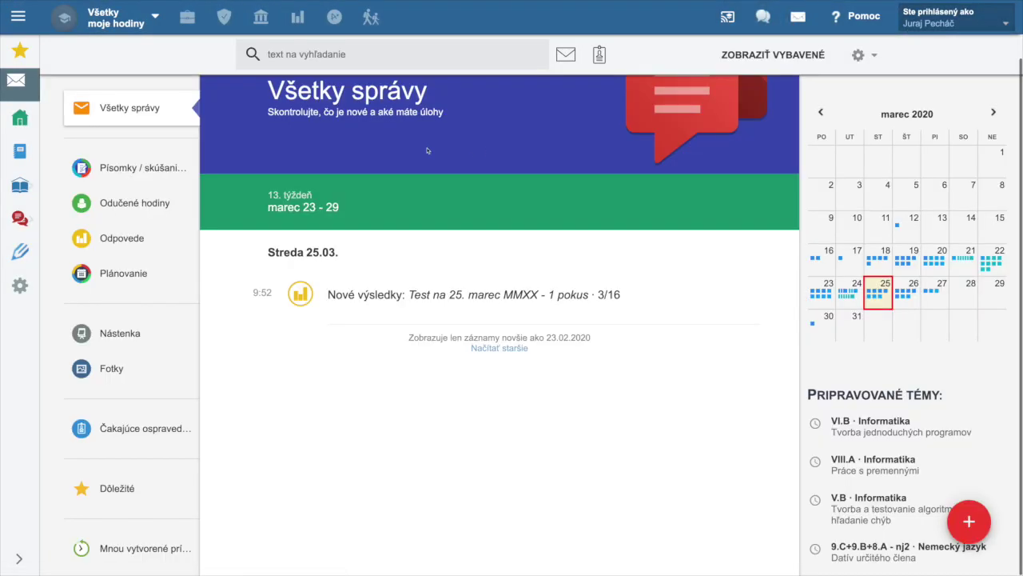
{"action": "left_click", "coordinate": [131, 172]}
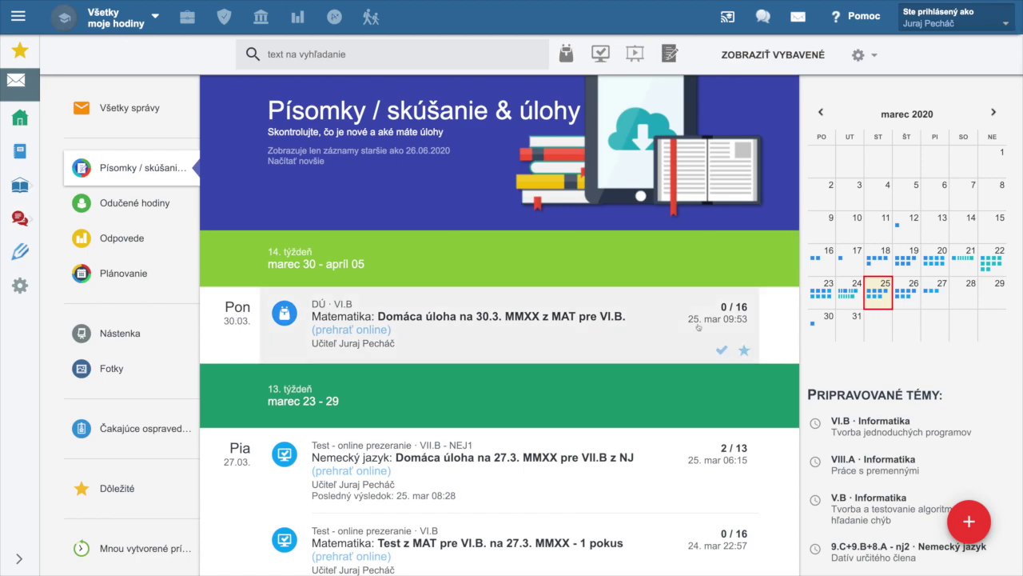
{"action": "scroll", "coordinate": [702, 324], "scroll_direction": "down", "scroll_amount": 3}
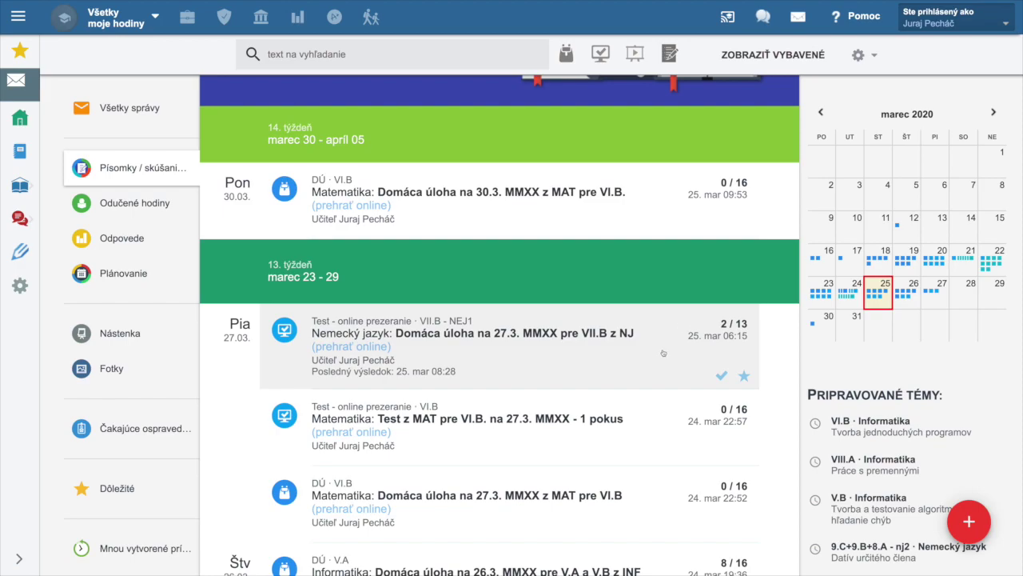
{"action": "scroll", "coordinate": [610, 474], "scroll_direction": "down", "scroll_amount": 5}
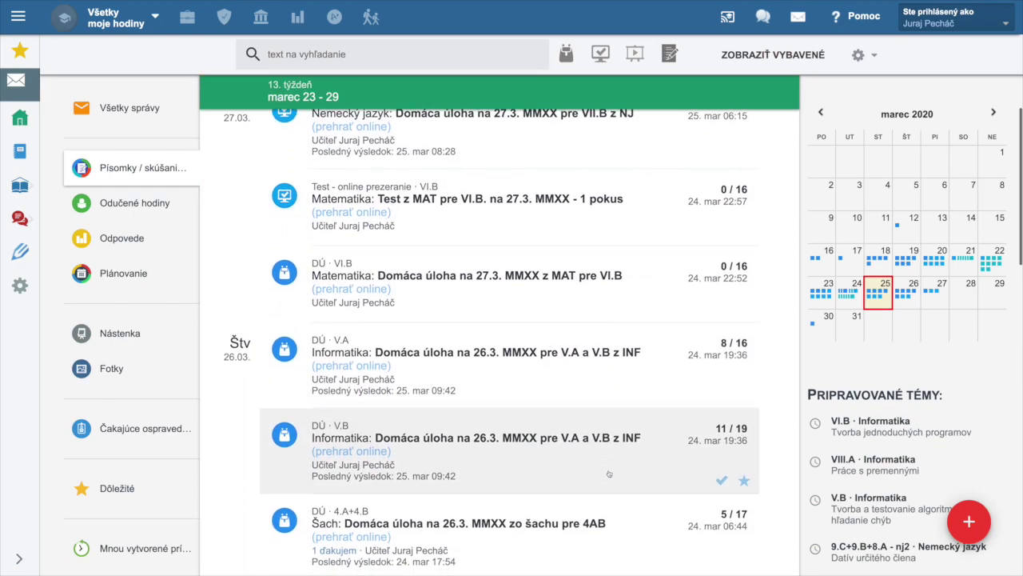
{"action": "scroll", "coordinate": [609, 474], "scroll_direction": "down", "scroll_amount": 13}
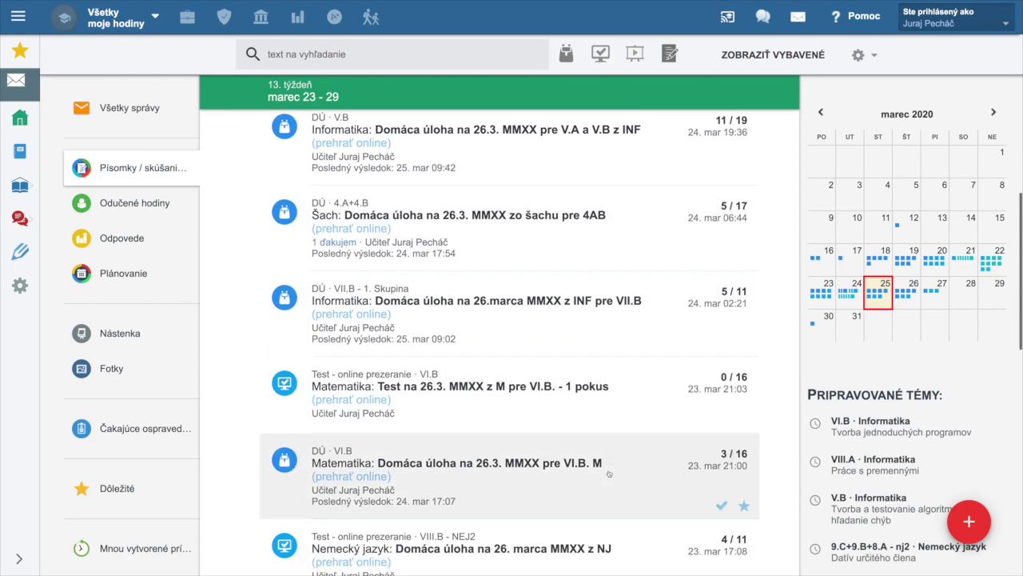
{"action": "scroll", "coordinate": [609, 474], "scroll_direction": "down", "scroll_amount": 5}
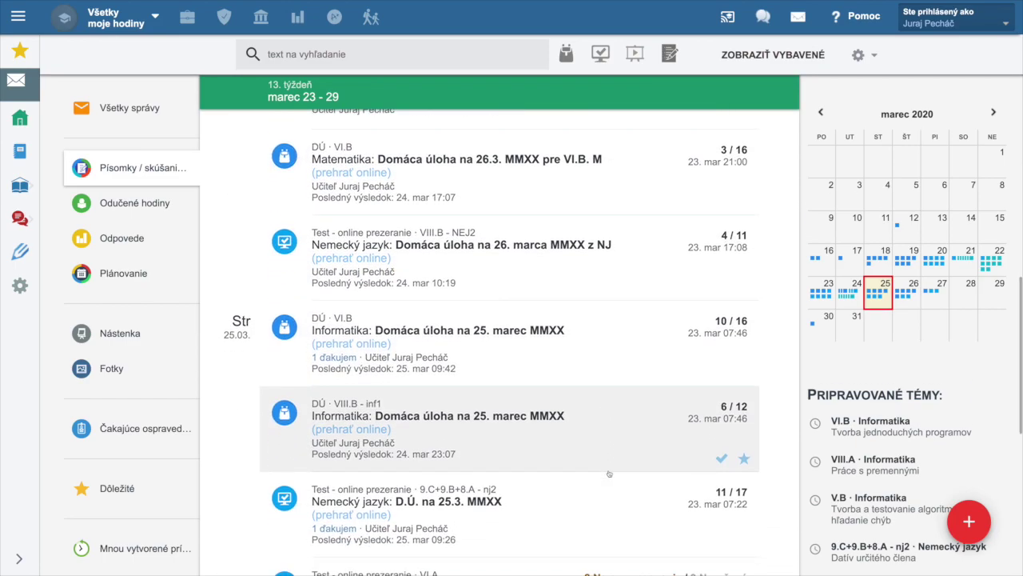
{"action": "scroll", "coordinate": [604, 435], "scroll_direction": "down", "scroll_amount": 8}
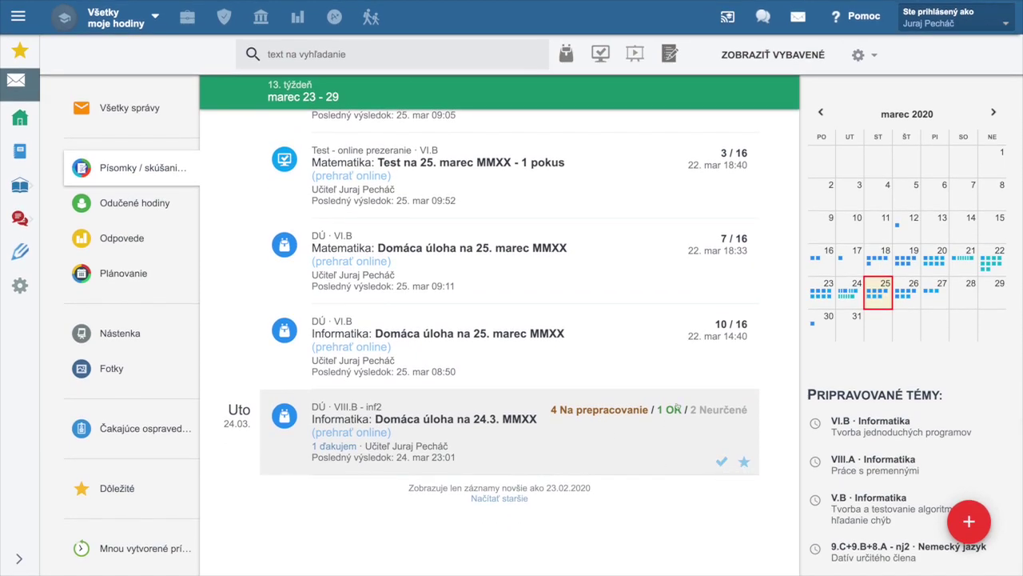
Include completed items in the overview and filter it to homework only.
{"action": "left_click", "coordinate": [765, 56]}
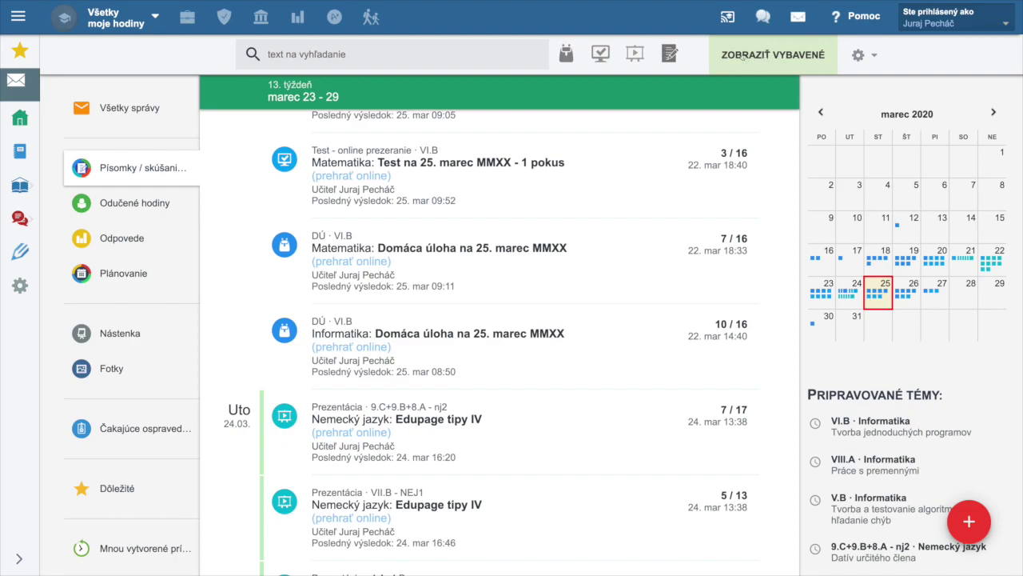
{"action": "left_click", "coordinate": [566, 53]}
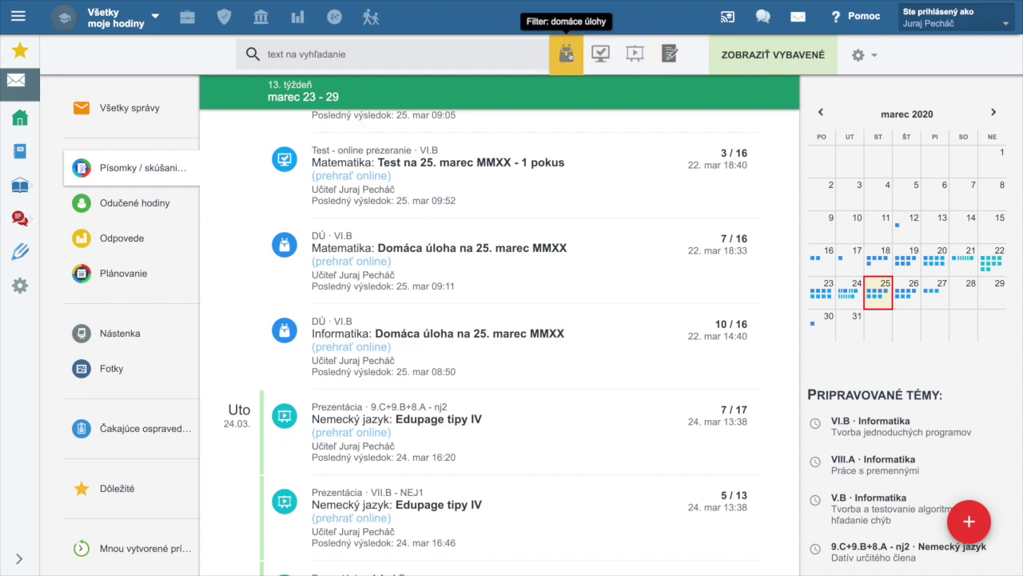
{"action": "scroll", "coordinate": [510, 407], "scroll_direction": "up", "scroll_amount": 5}
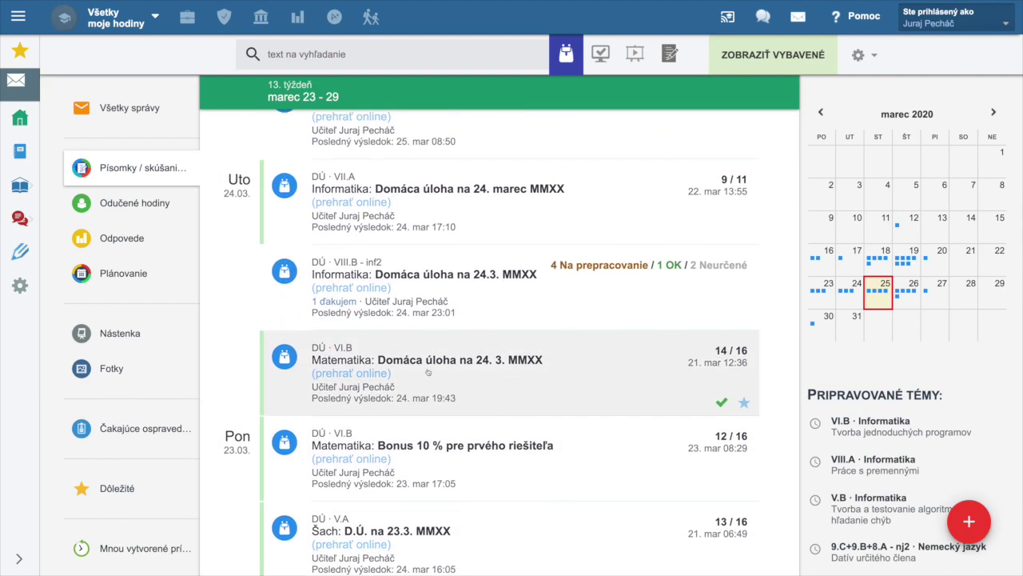
Open the VI.B Matematika homework "Domáca úloha na 24. 3. MMXX" and examine its grades and submitted student answers.
{"action": "left_click", "coordinate": [370, 375]}
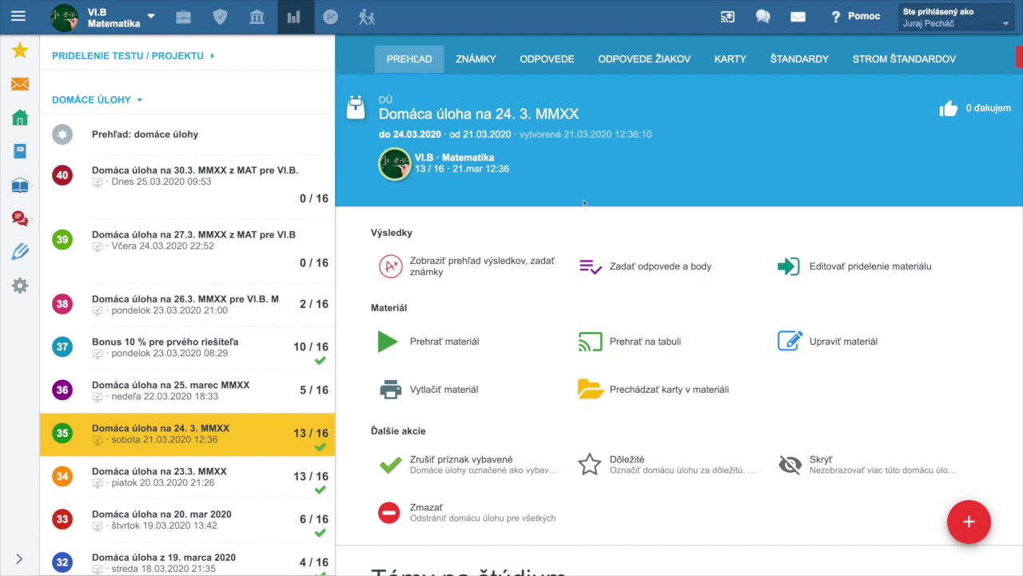
{"action": "left_click", "coordinate": [476, 62]}
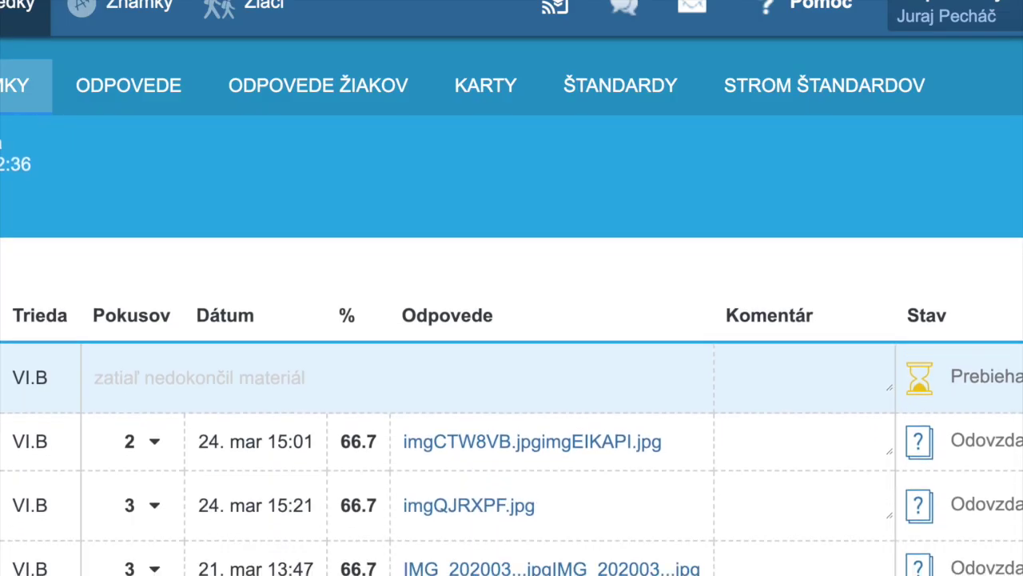
{"action": "scroll", "coordinate": [511, 400], "scroll_direction": "down", "scroll_amount": 3}
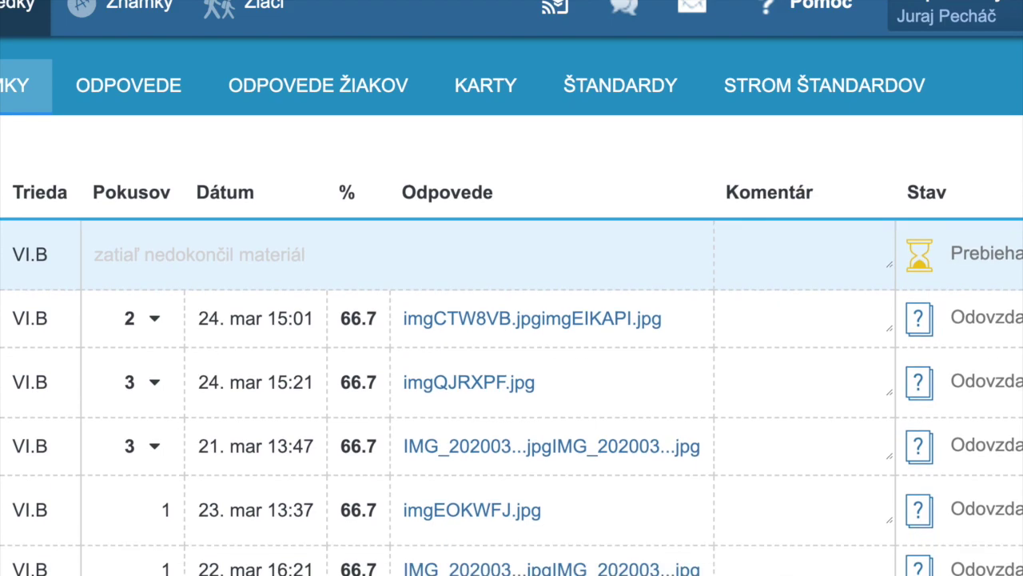